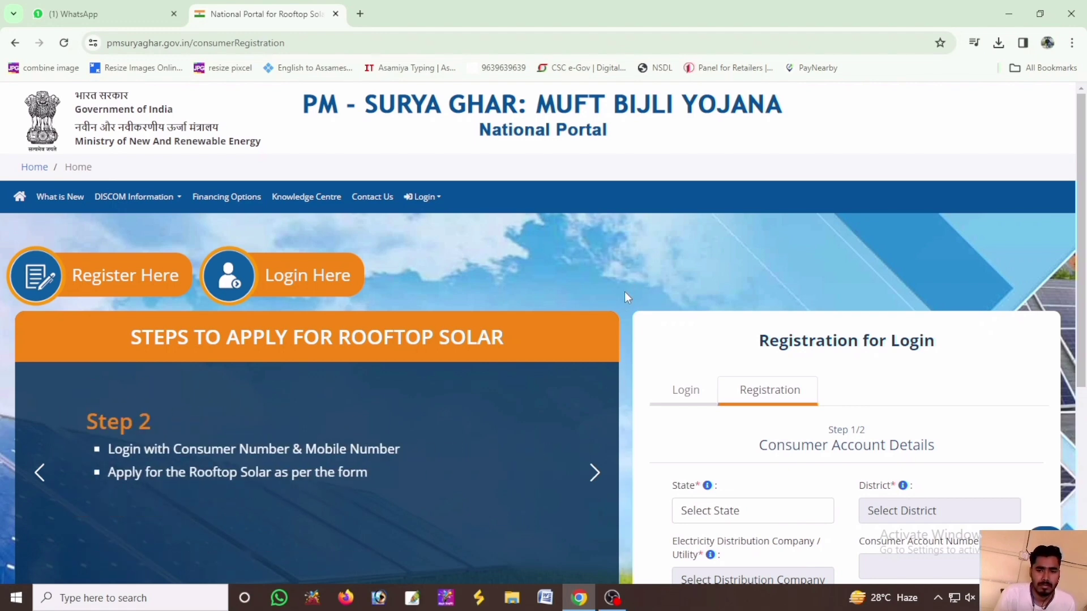
pyautogui.scroll(-2, 624, 291)
pyautogui.scroll(-1, 624, 295)
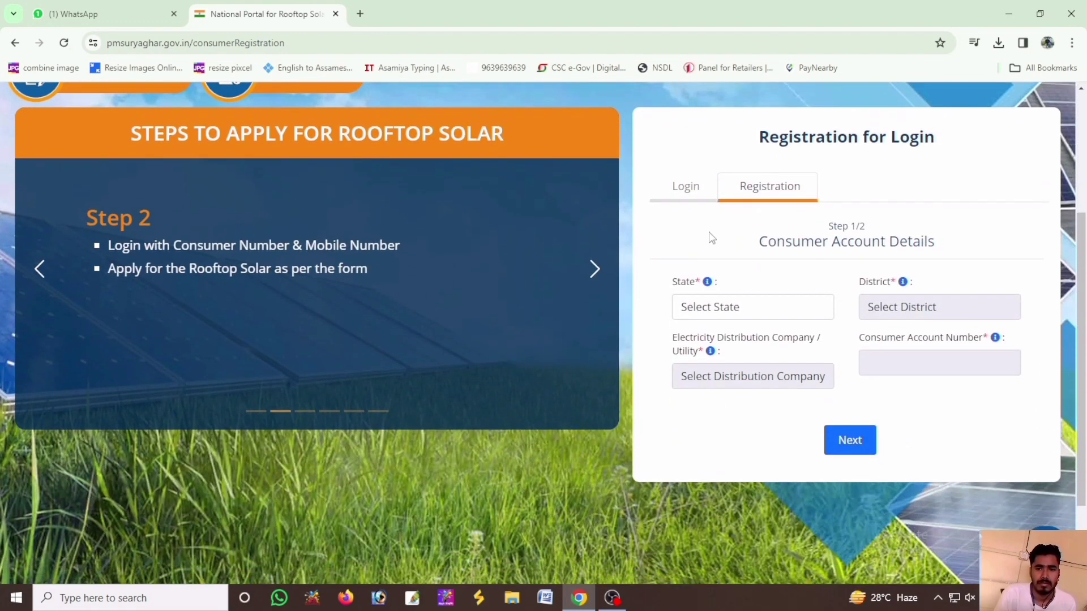
pyautogui.click(688, 187)
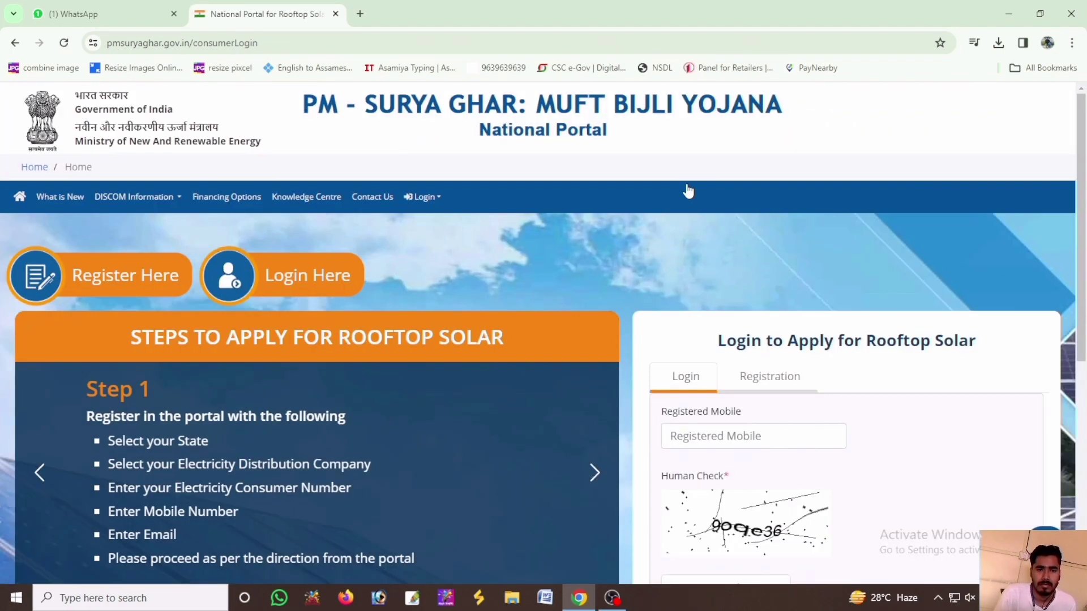
pyautogui.scroll(-2, 692, 198)
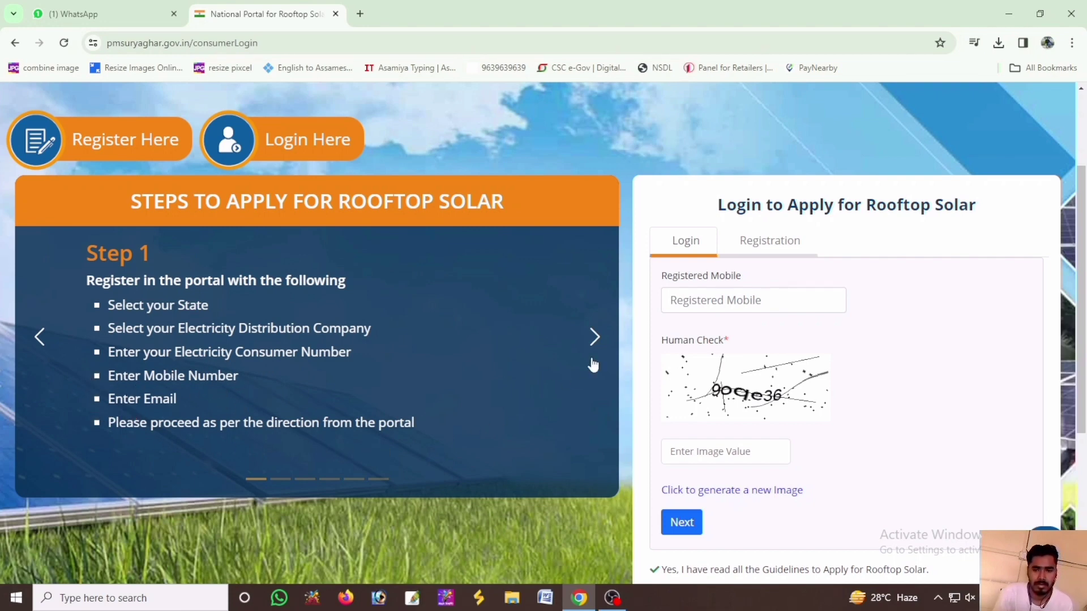
pyautogui.click(754, 246)
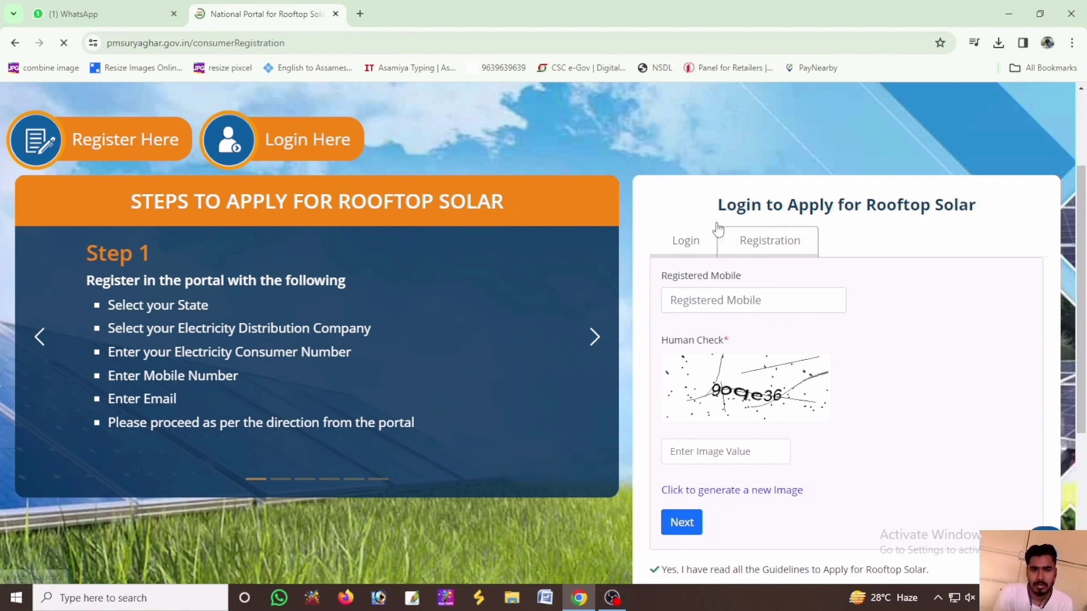
pyautogui.scroll(-5, 671, 272)
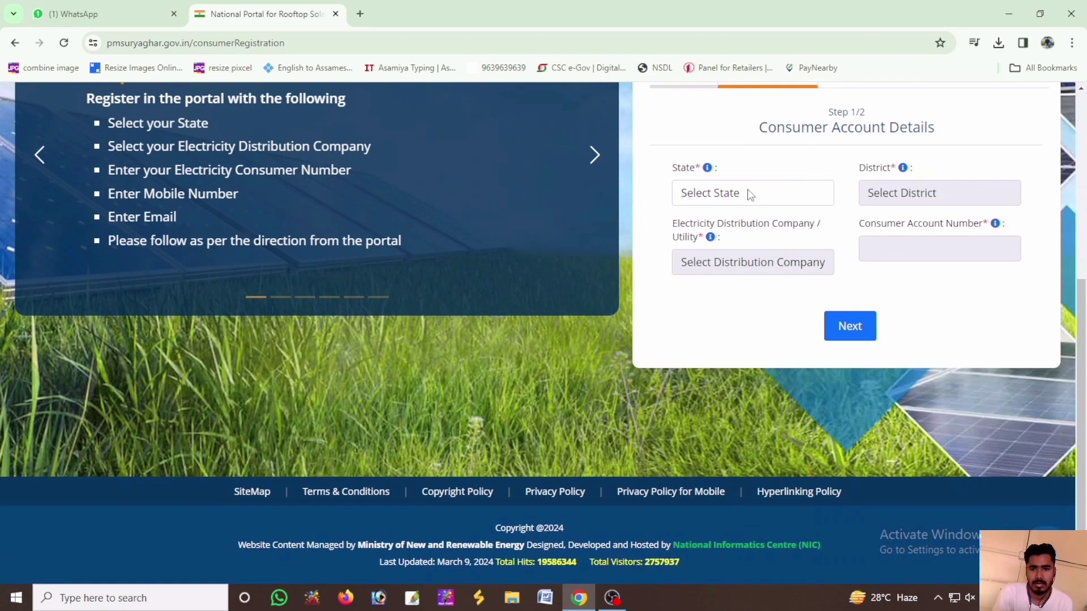
# Choose ASSAM as state, Bongaigaon as district and Assam Power Distribution Company Limited as utility.
pyautogui.click(747, 195)
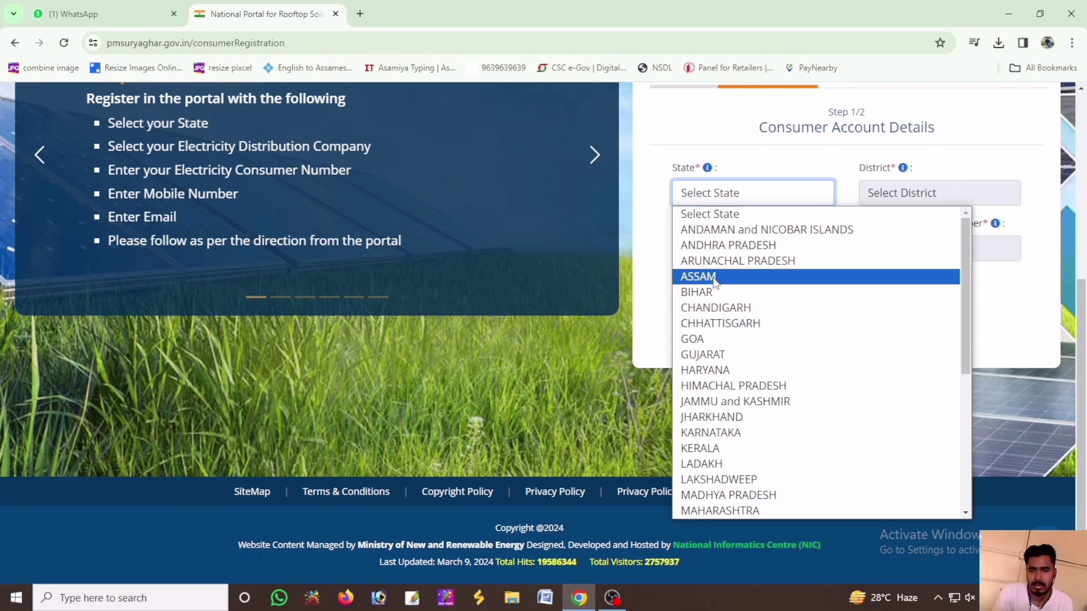
pyautogui.click(715, 282)
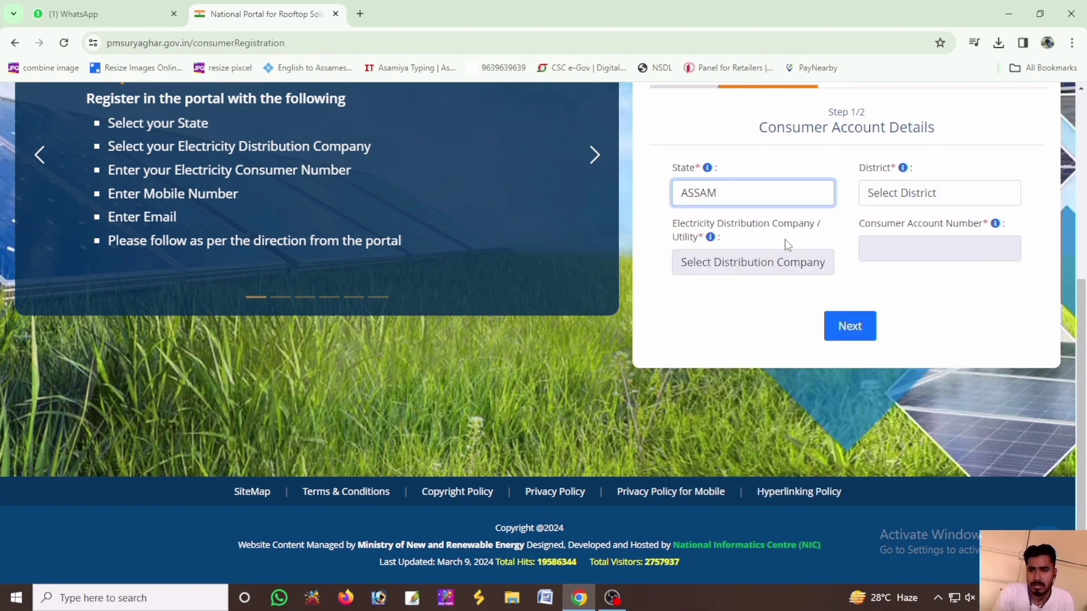
pyautogui.click(897, 198)
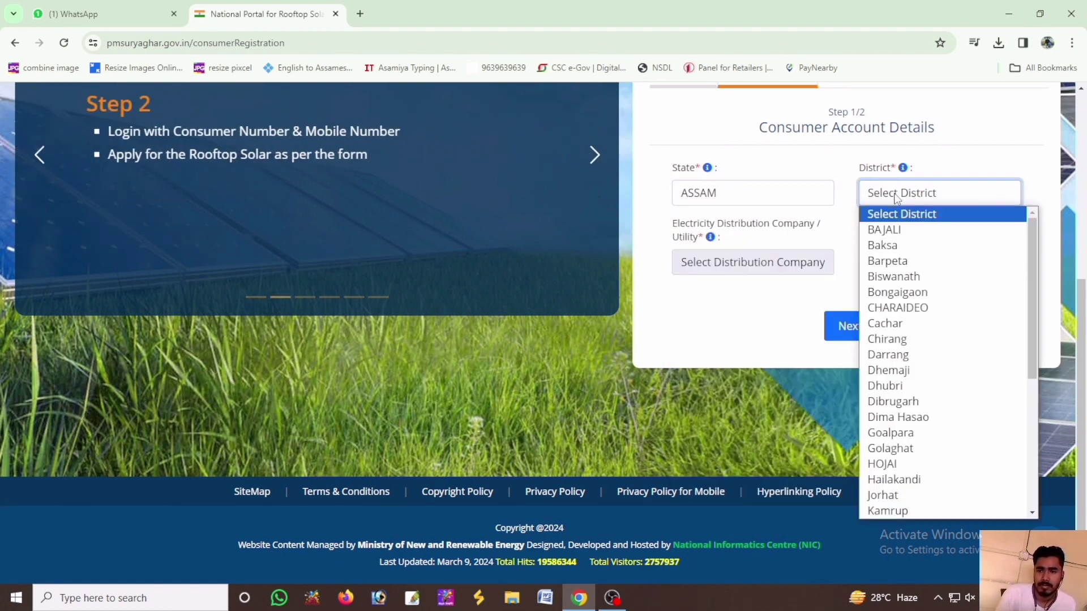
pyautogui.click(899, 293)
pyautogui.click(801, 266)
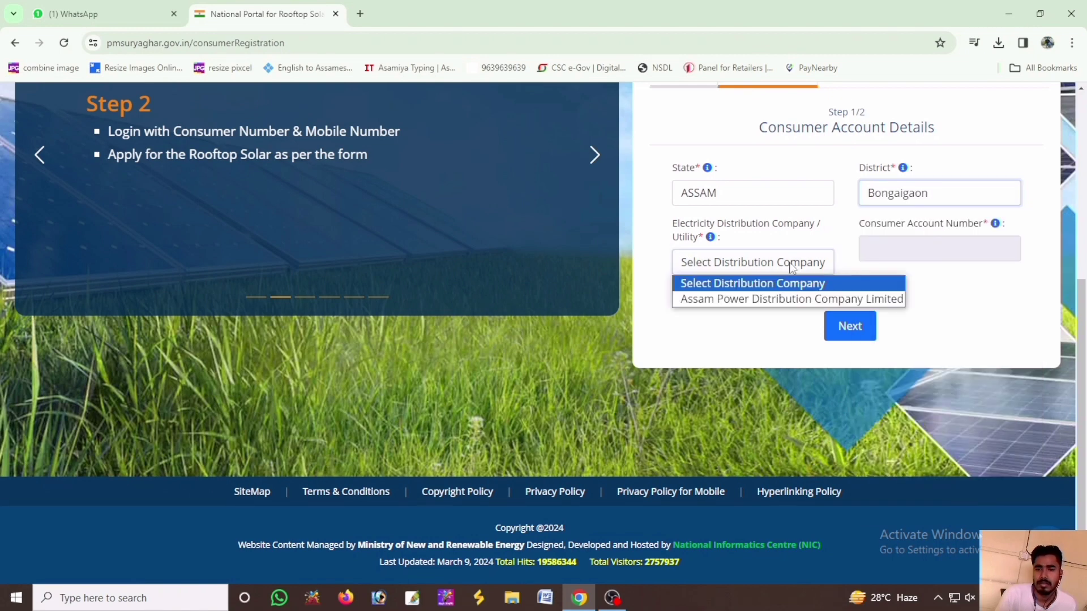
pyautogui.click(781, 299)
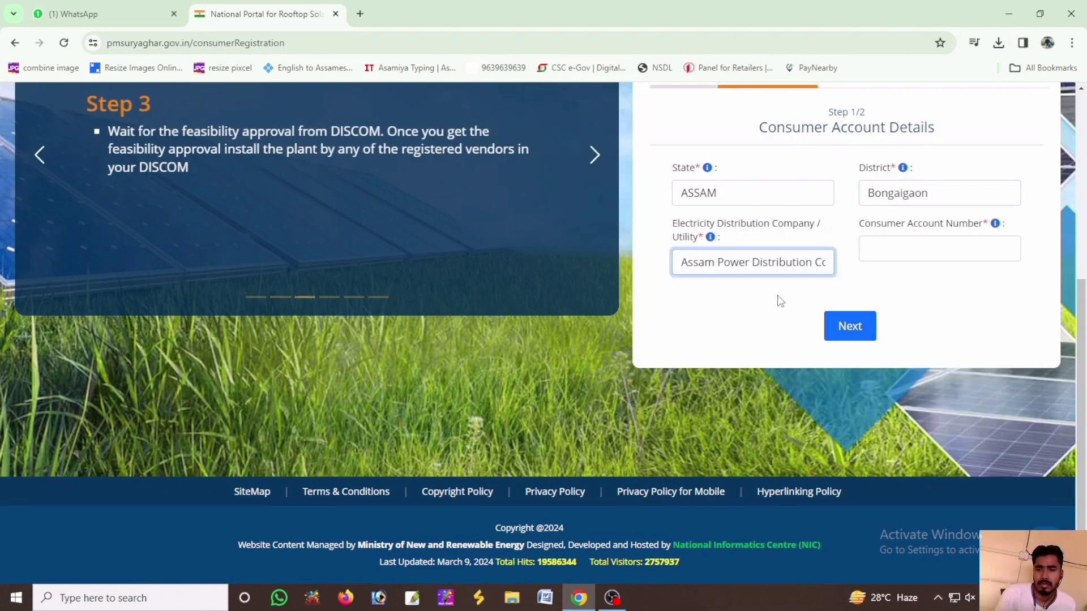
# Enter the consumer account number and fetch the registered consumer name.
pyautogui.click(886, 247)
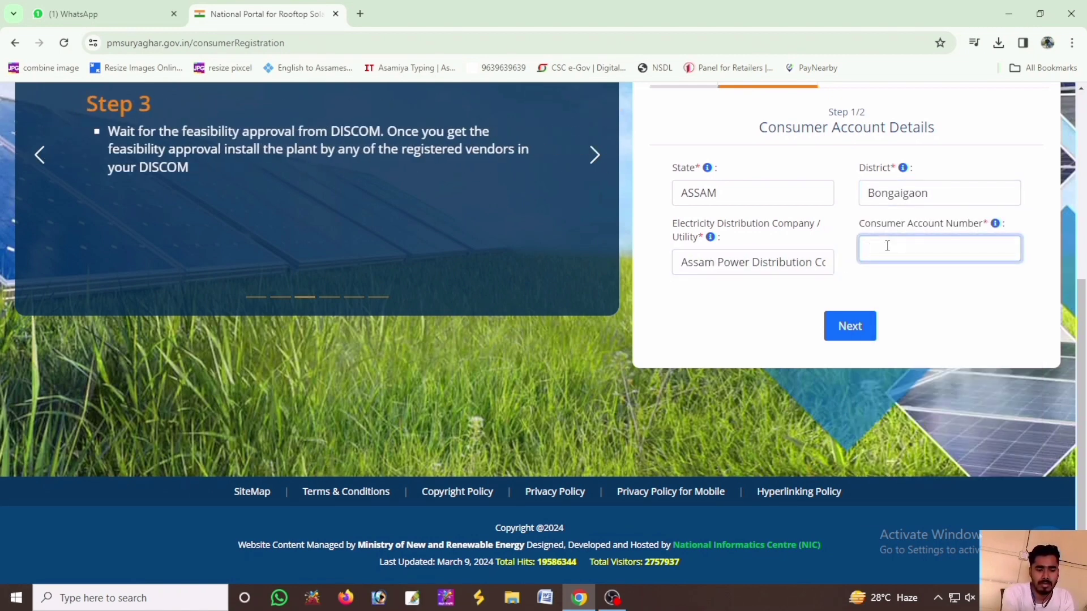
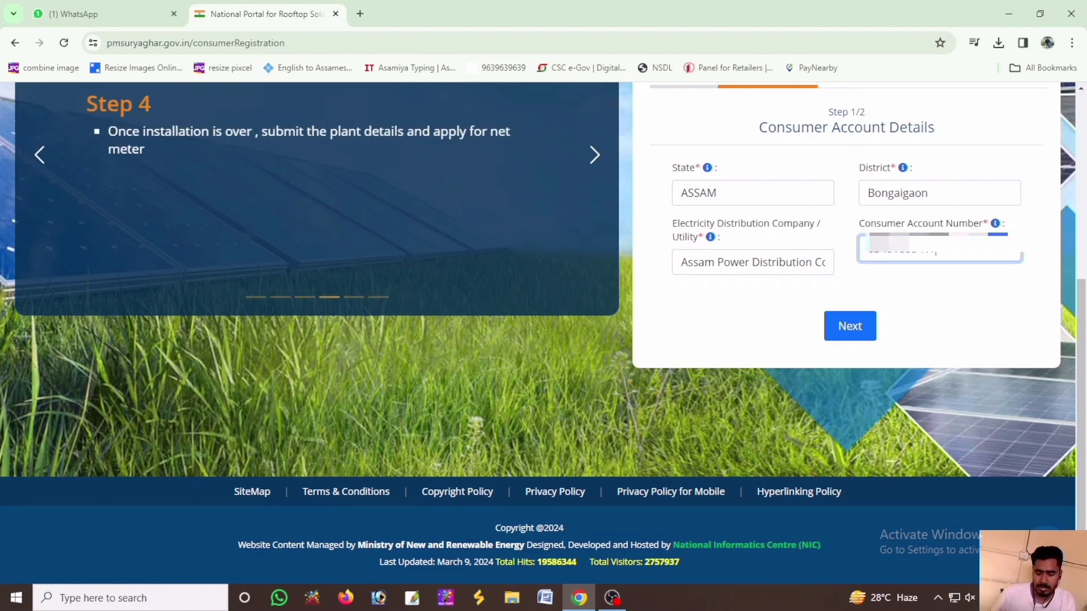
pyautogui.click(849, 326)
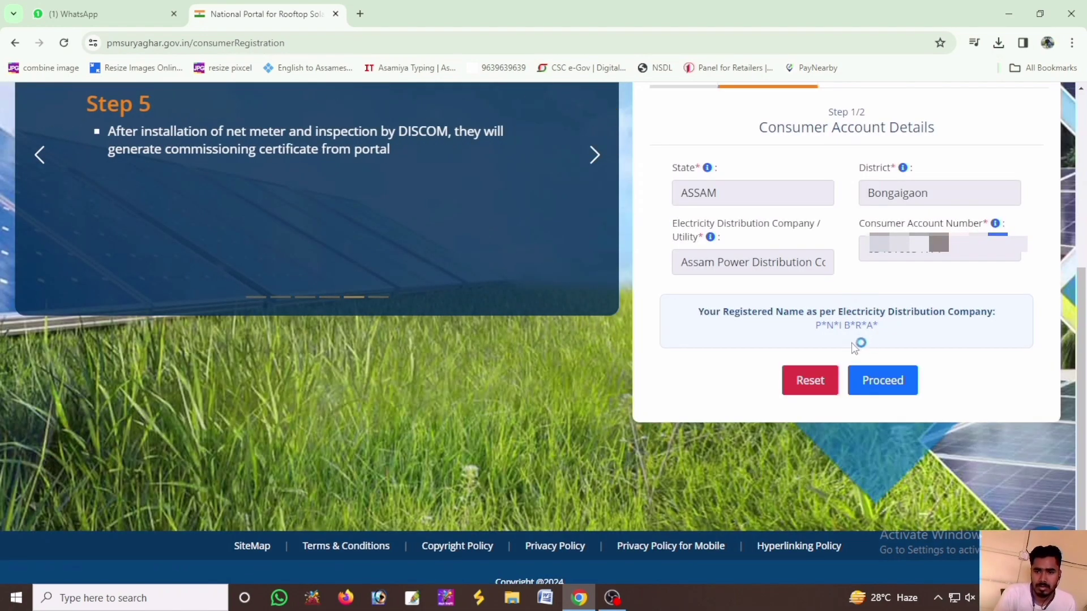
# Proceed to Step 2, enter the mobile number and send the mobile OTP.
pyautogui.click(882, 387)
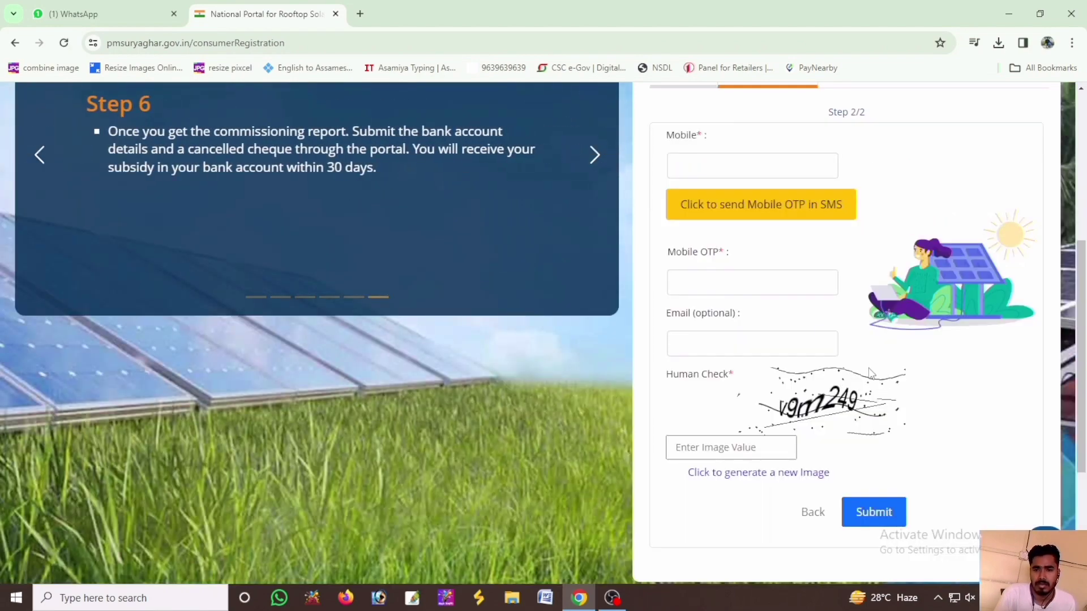
pyautogui.scroll(1, 725, 243)
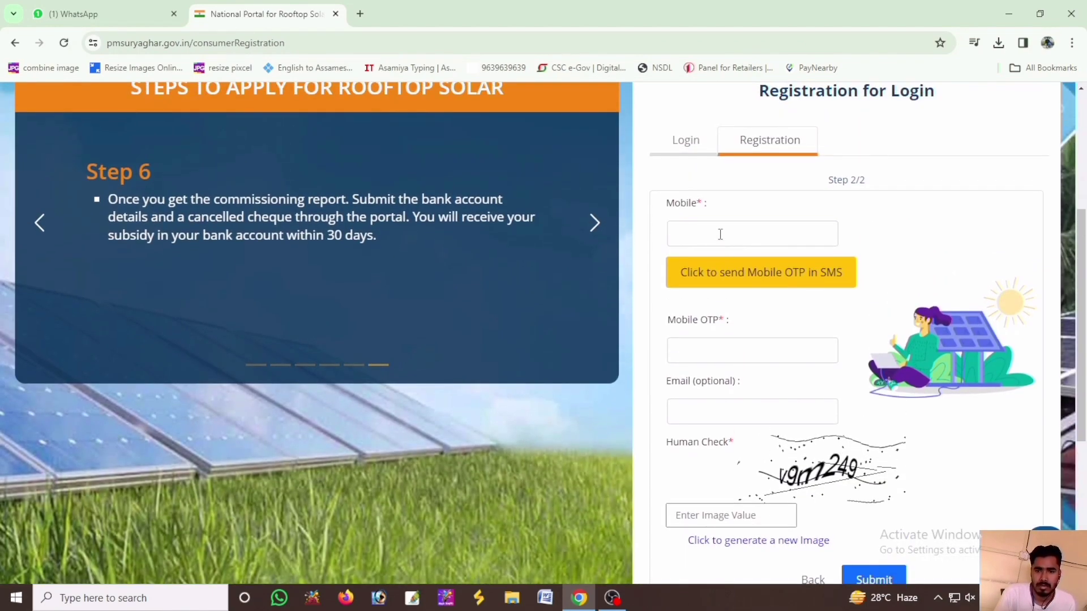
pyautogui.click(712, 229)
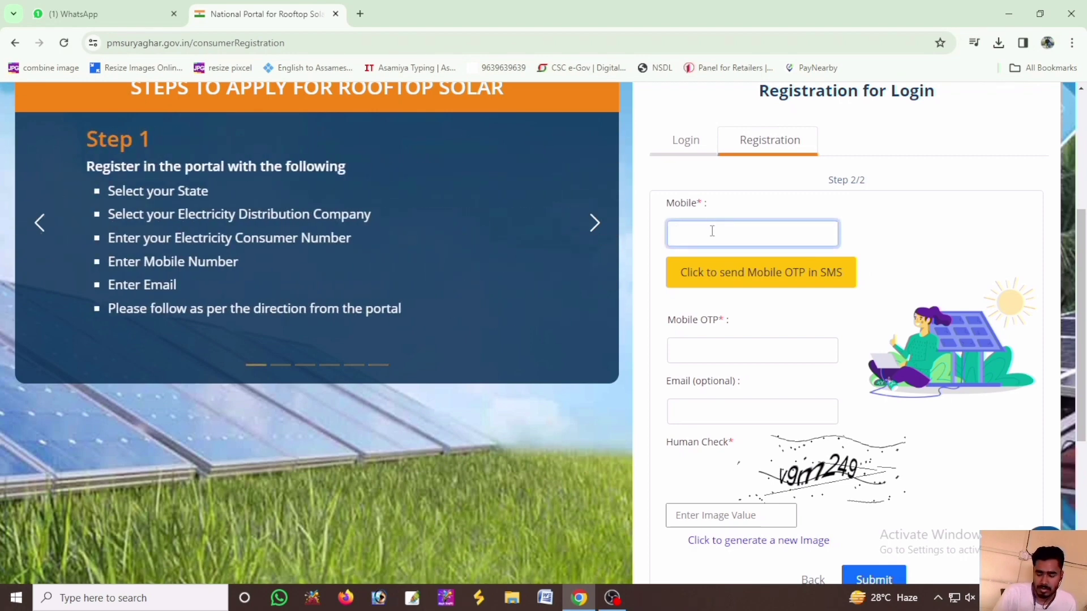
pyautogui.write('70024')
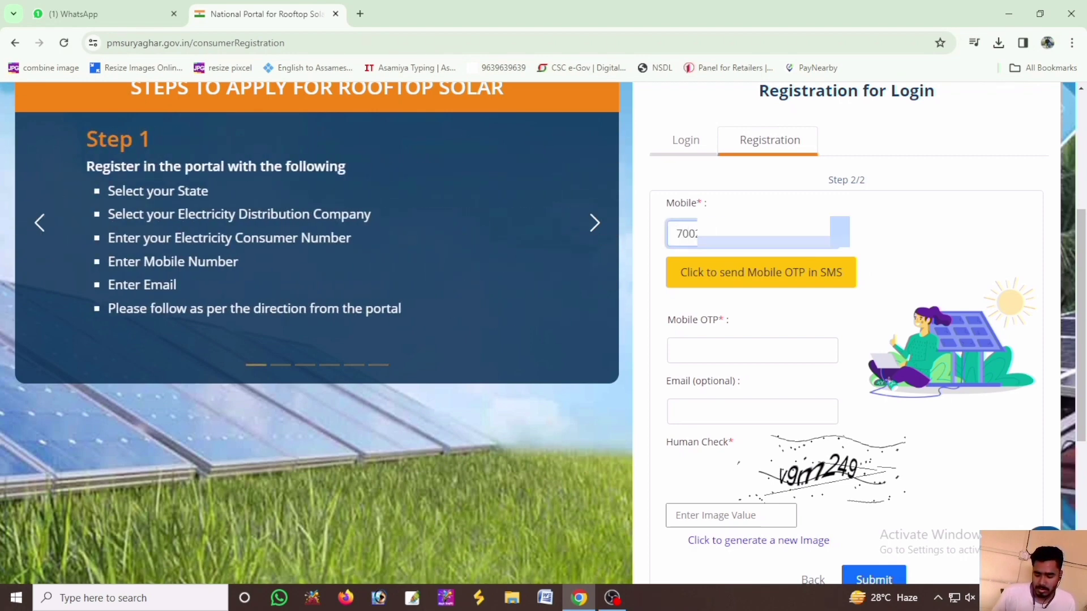
pyautogui.click(728, 272)
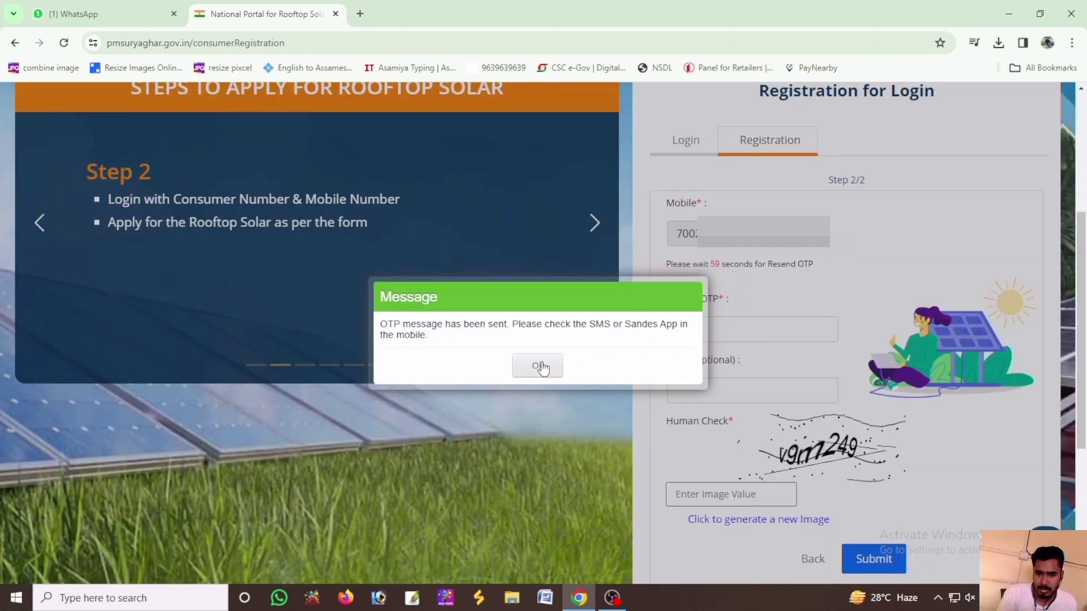
pyautogui.click(537, 366)
# Enter the received OTP, then submit and confirm the registration.
pyautogui.click(706, 334)
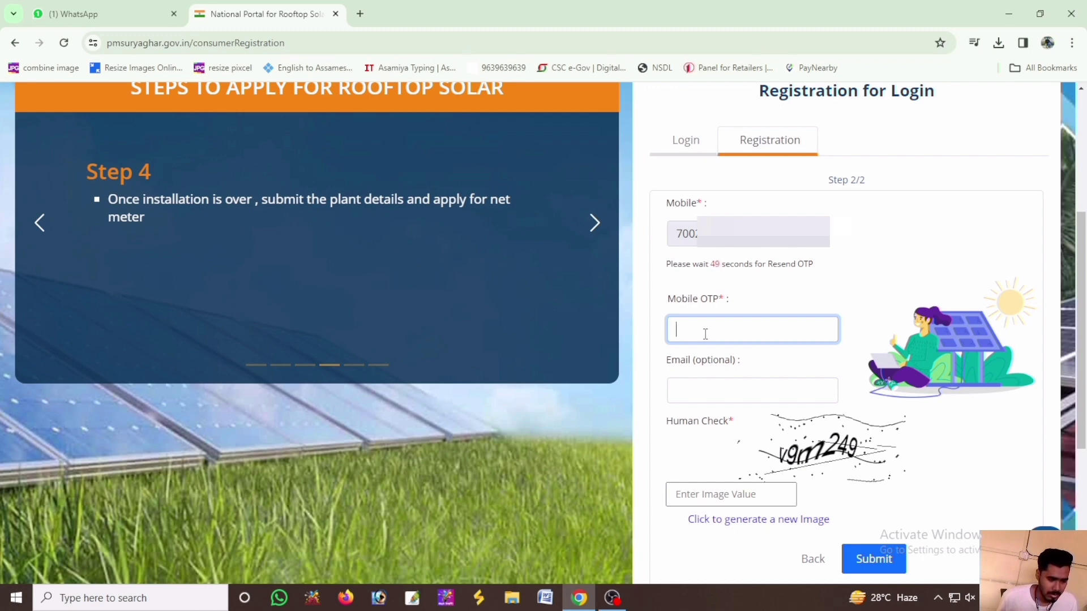
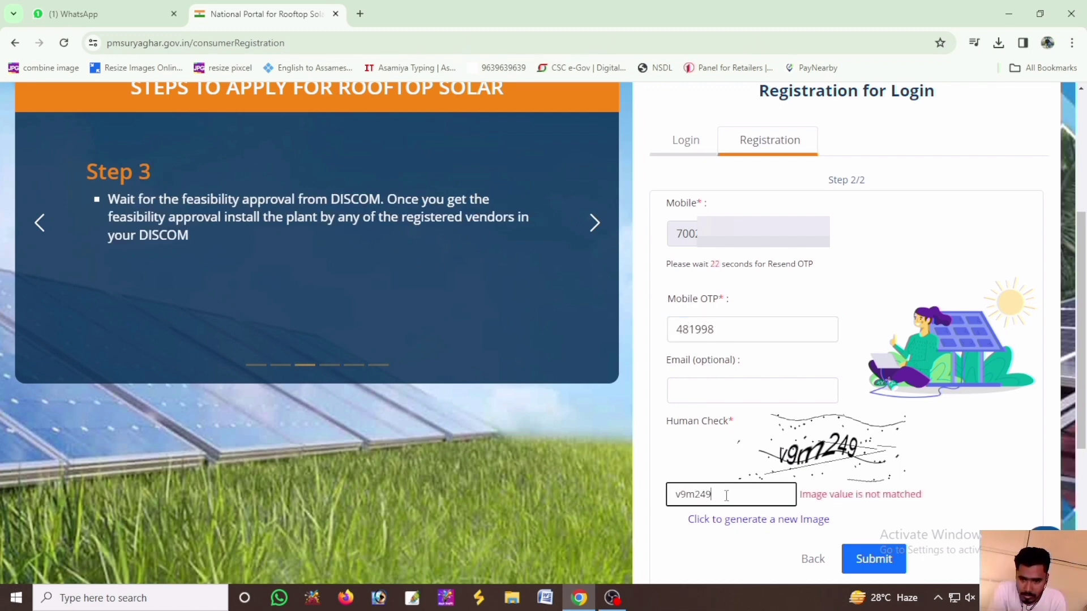
pyautogui.click(858, 559)
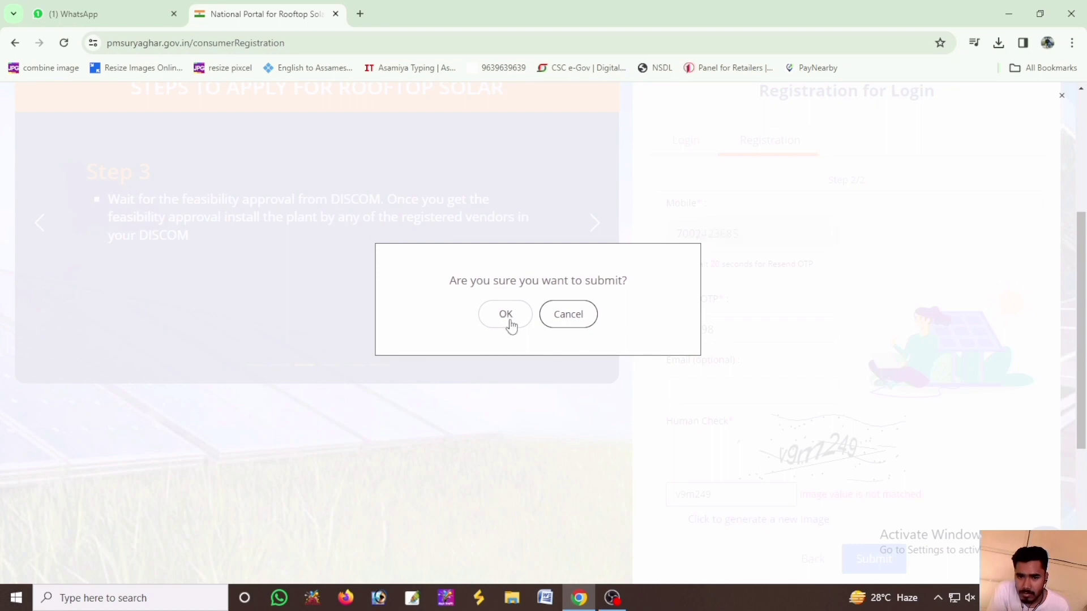
pyautogui.click(503, 317)
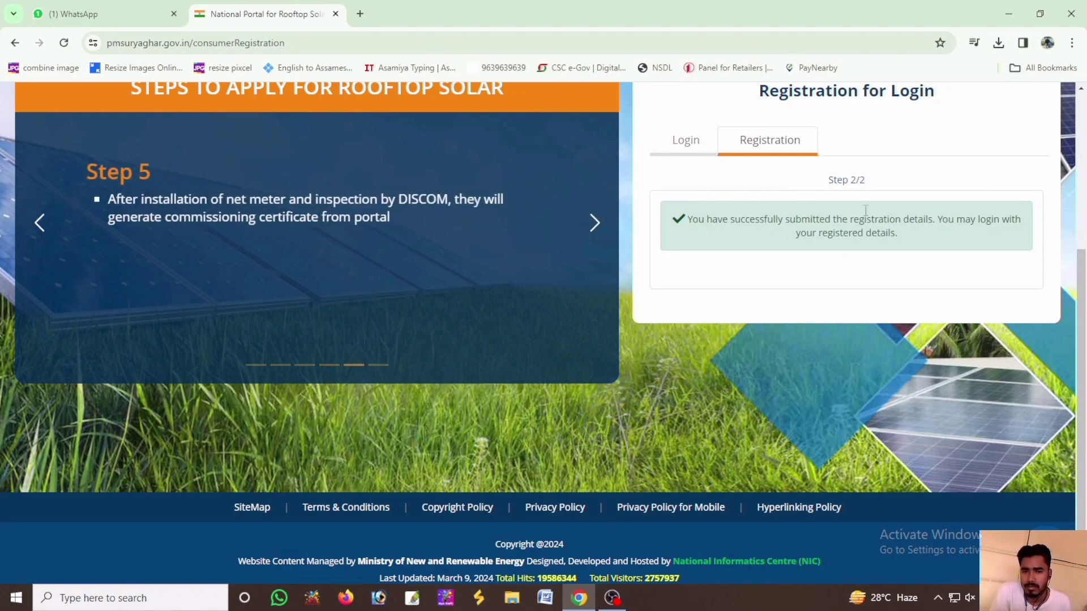
# Open consumer login, enter the registered mobile number and captcha value to request an OTP.
pyautogui.scroll(2, 739, 249)
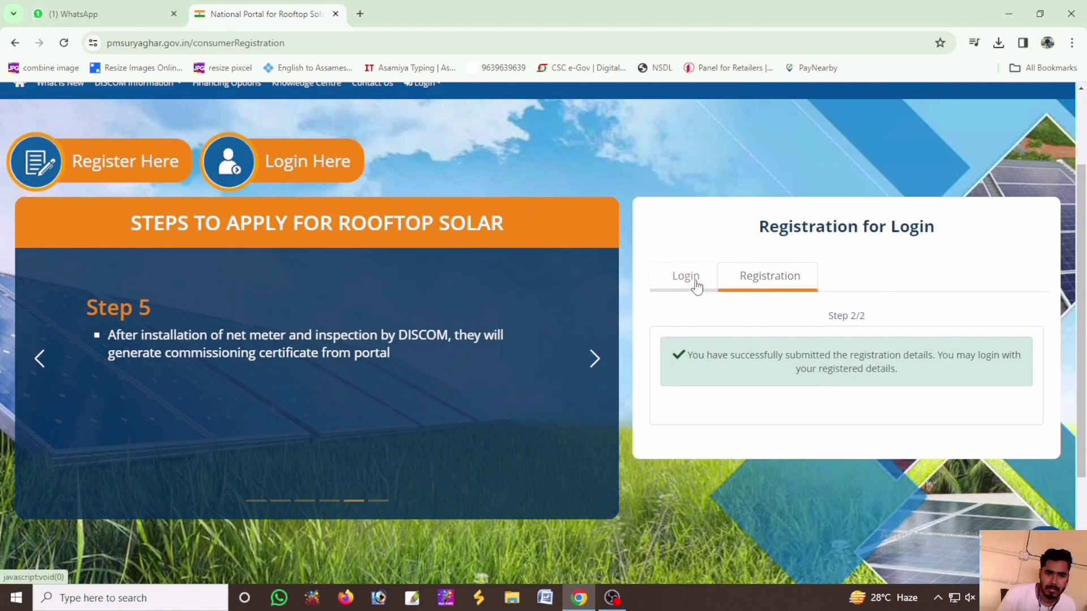
pyautogui.click(291, 169)
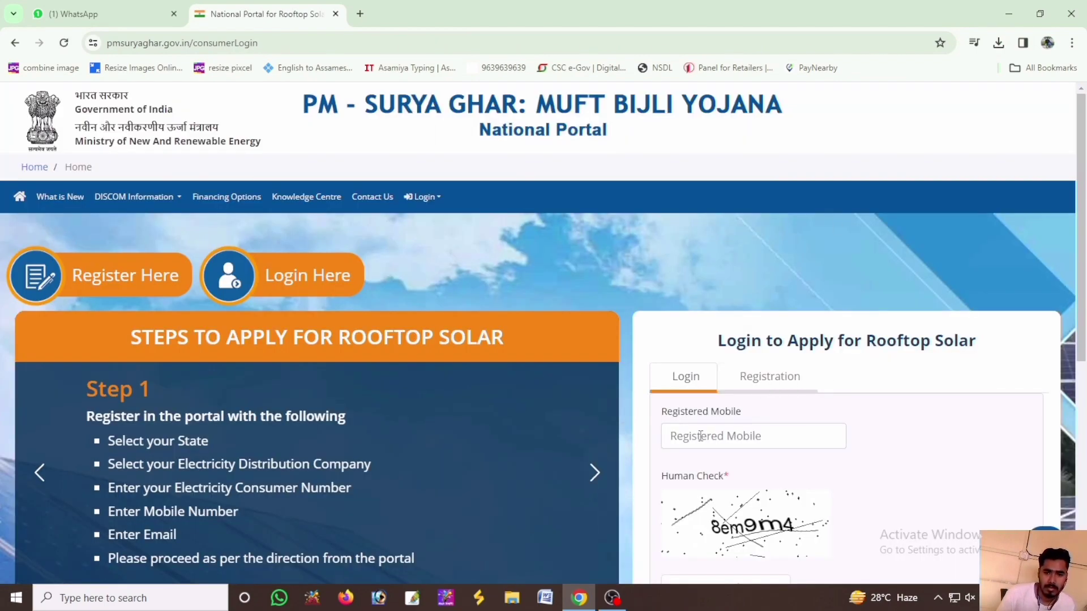
pyautogui.scroll(-1, 713, 436)
pyautogui.click(702, 366)
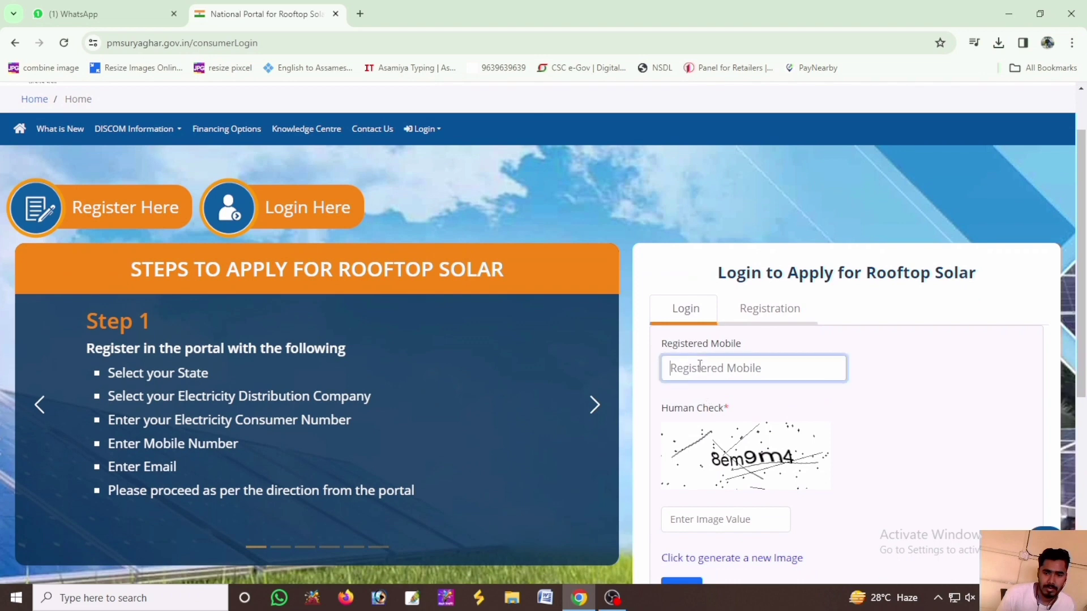
pyautogui.write('700242')
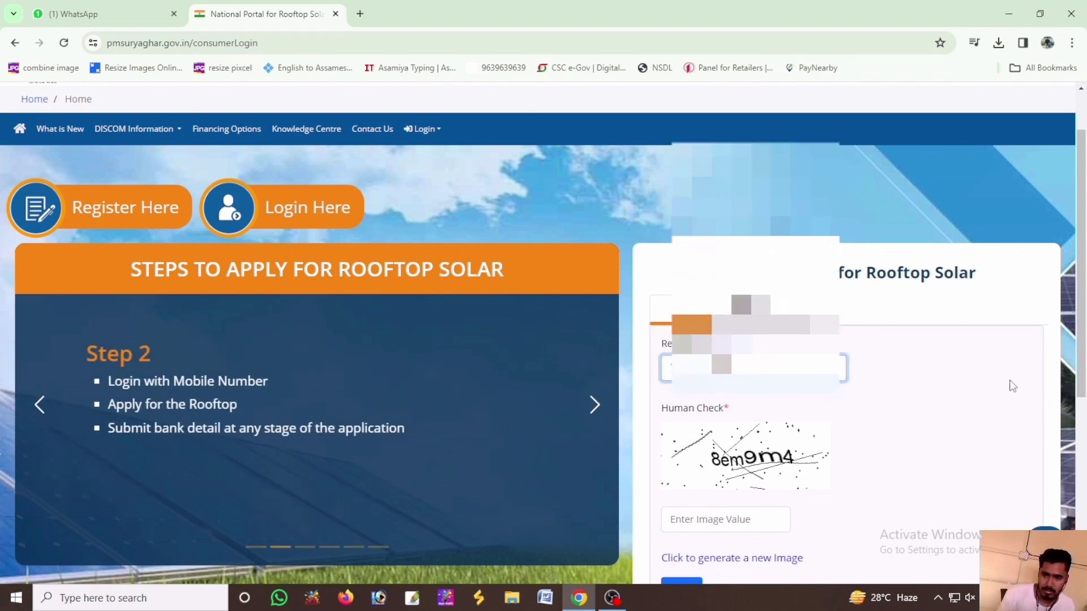
pyautogui.scroll(-2, 1017, 385)
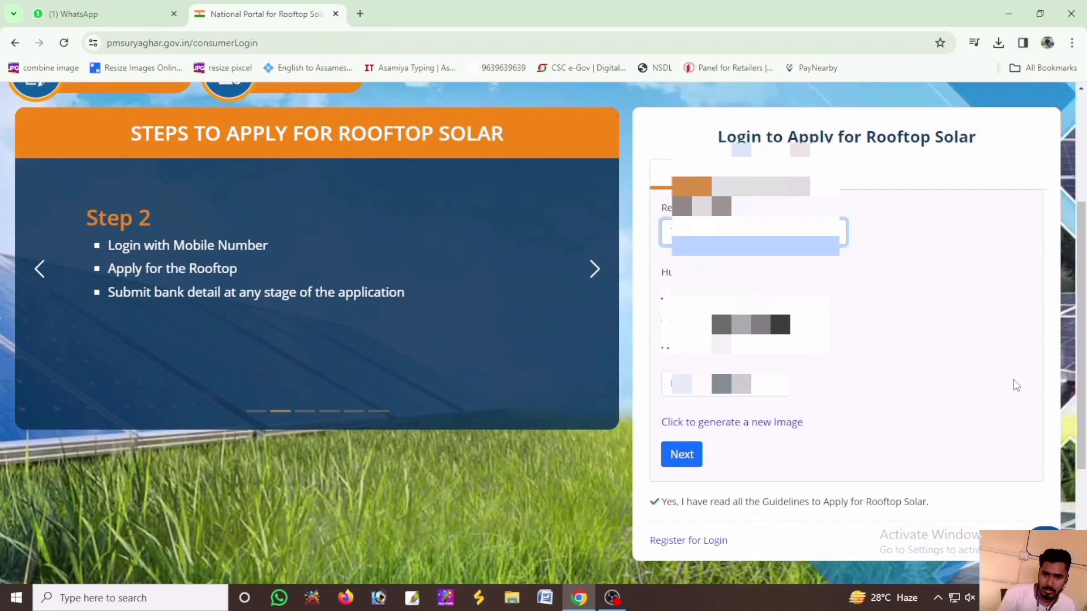
pyautogui.press('Tab')
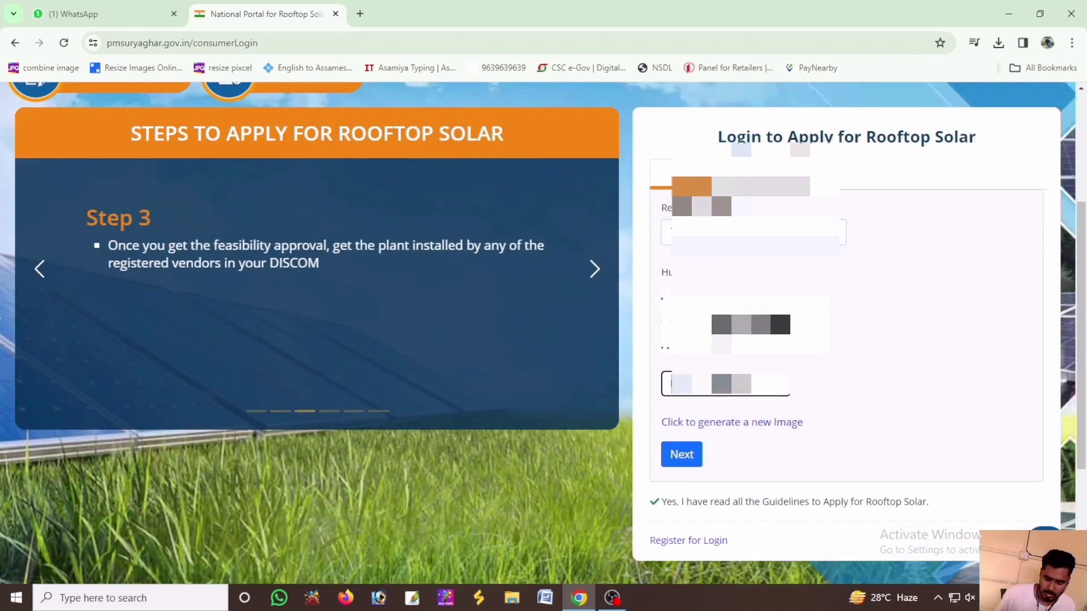
pyautogui.write('8')
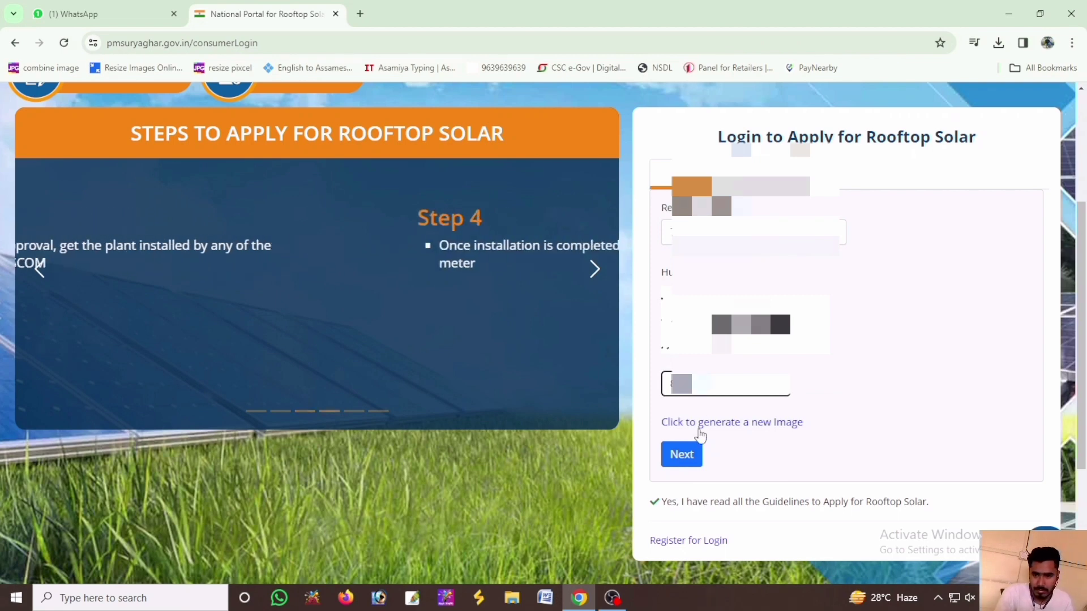
pyautogui.click(695, 451)
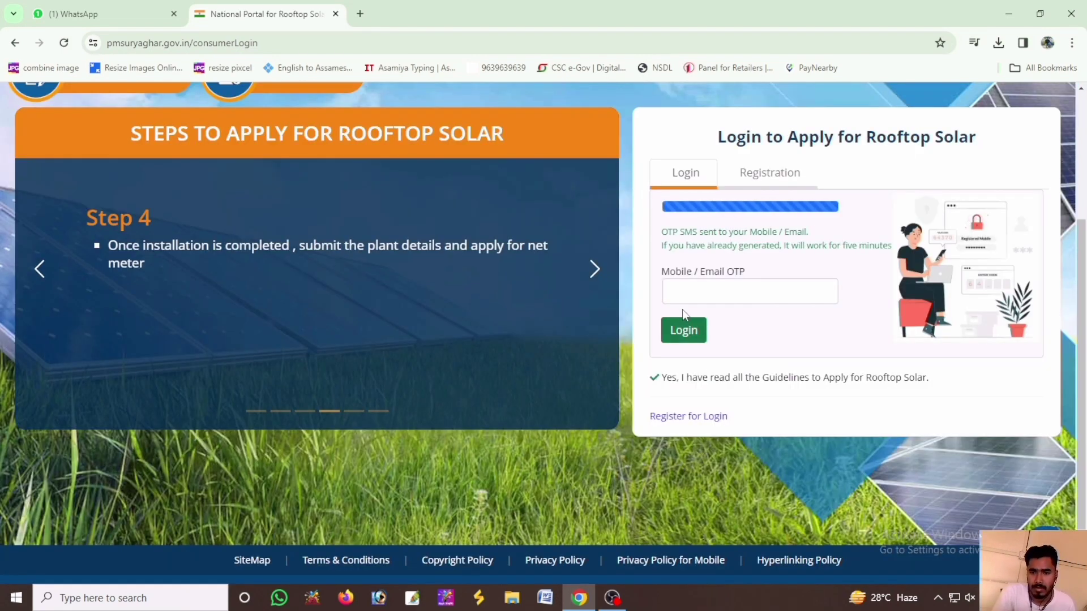
# Enter the received mobile OTP and log in to the portal.
pyautogui.click(689, 295)
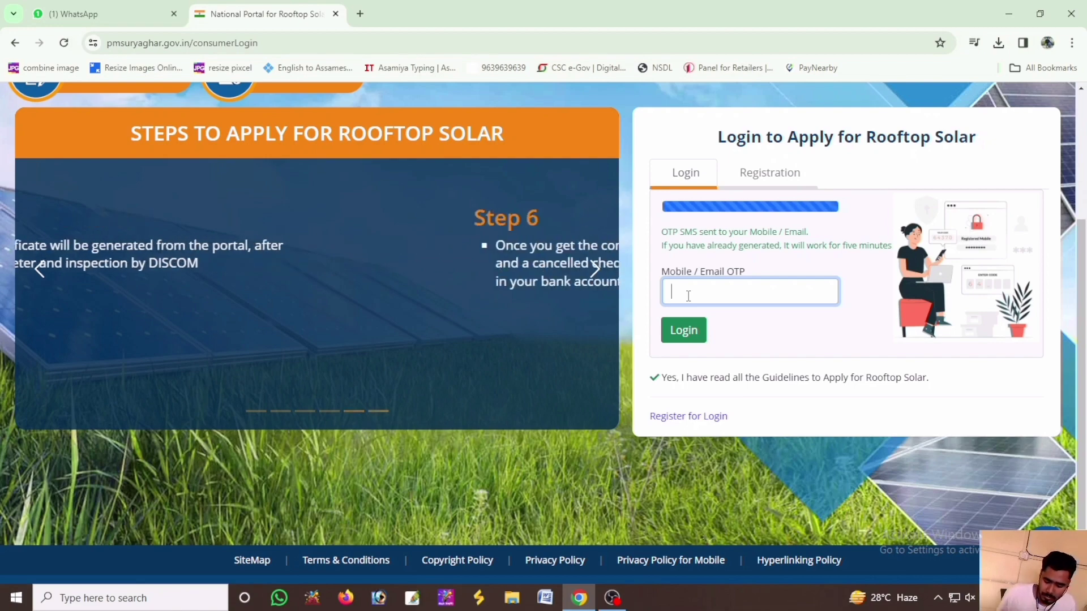
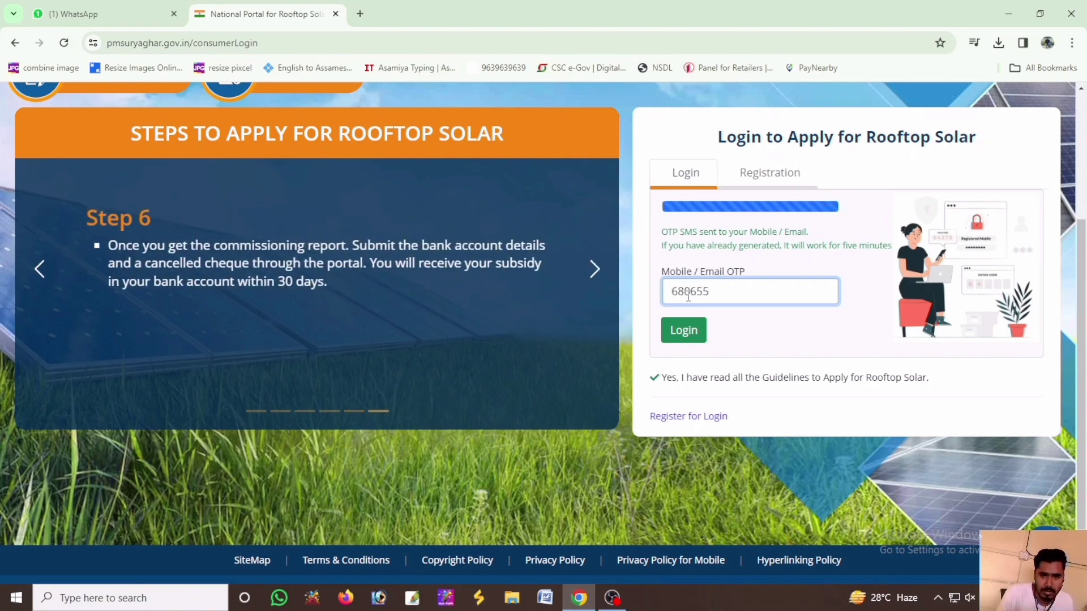
pyautogui.click(685, 329)
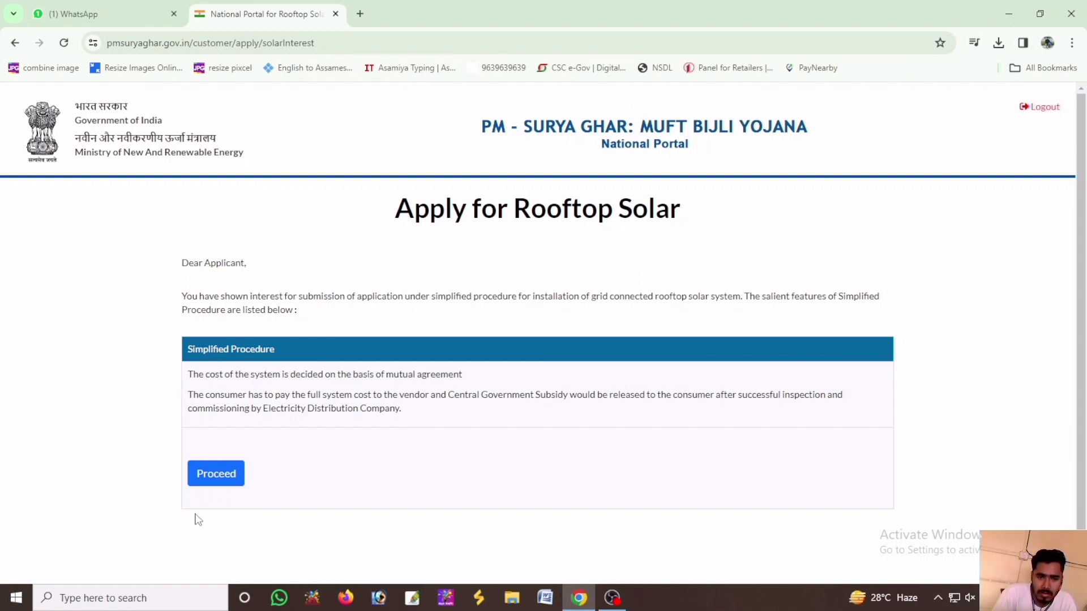
# Proceed to the Step 1 Application Details form and scroll through the Details of Applicant section.
pyautogui.click(231, 481)
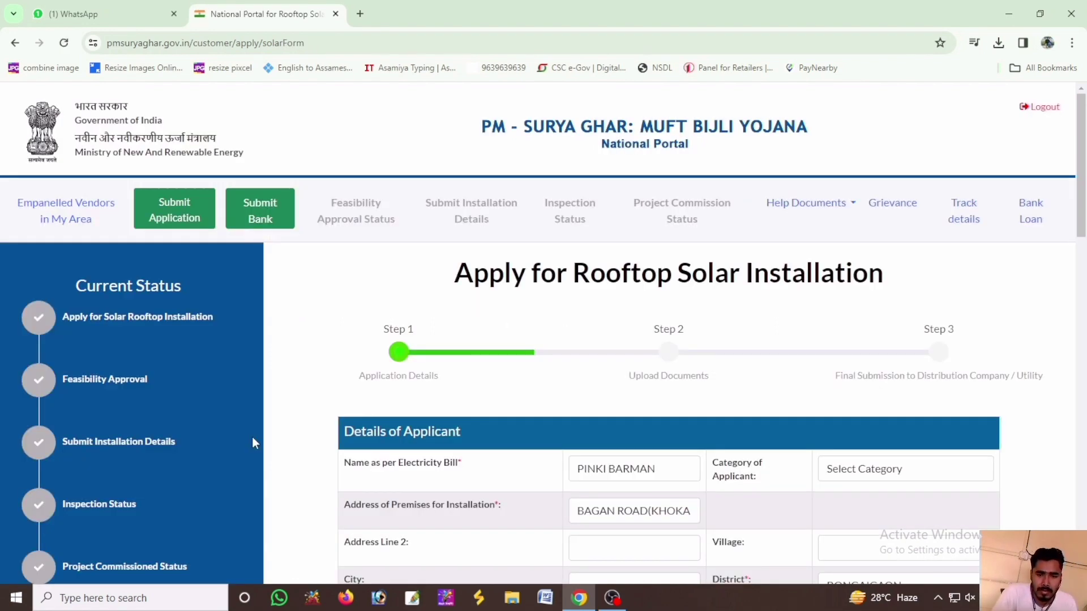
pyautogui.scroll(-1, 348, 405)
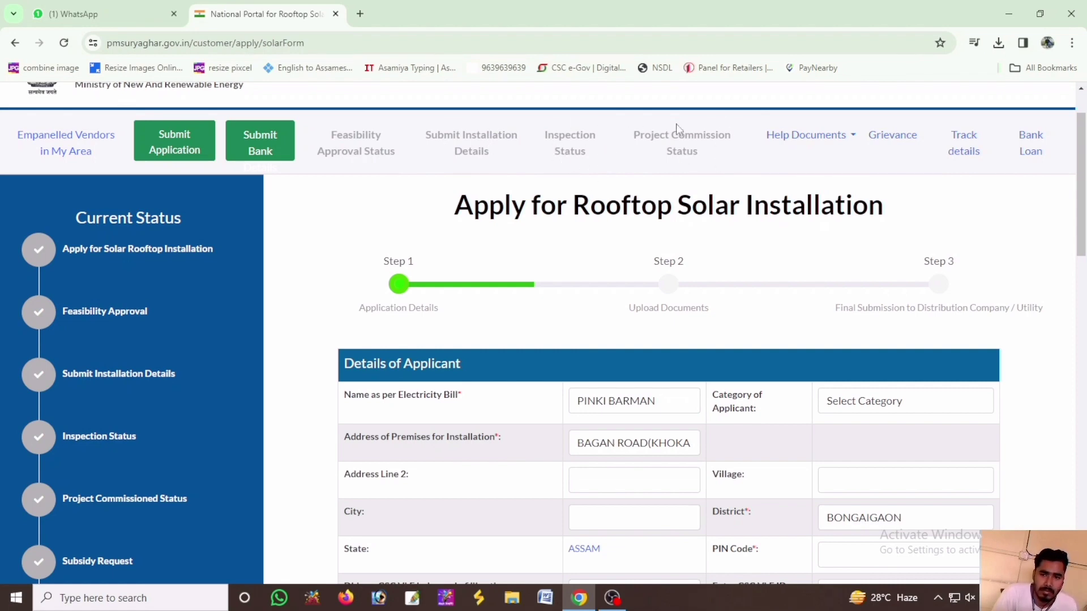
pyautogui.scroll(-2, 402, 264)
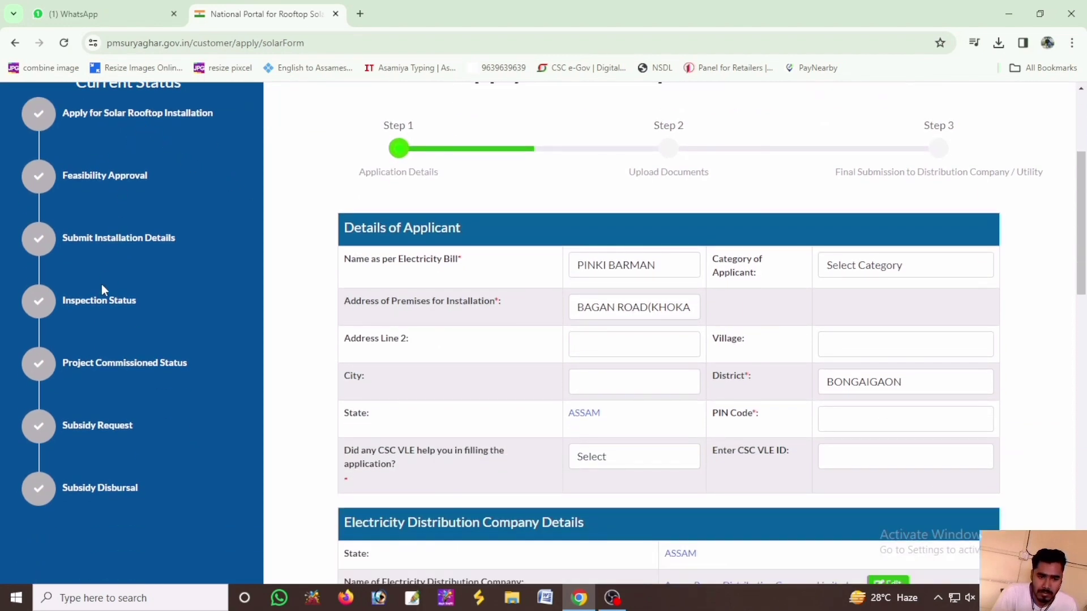
pyautogui.scroll(1, 90, 475)
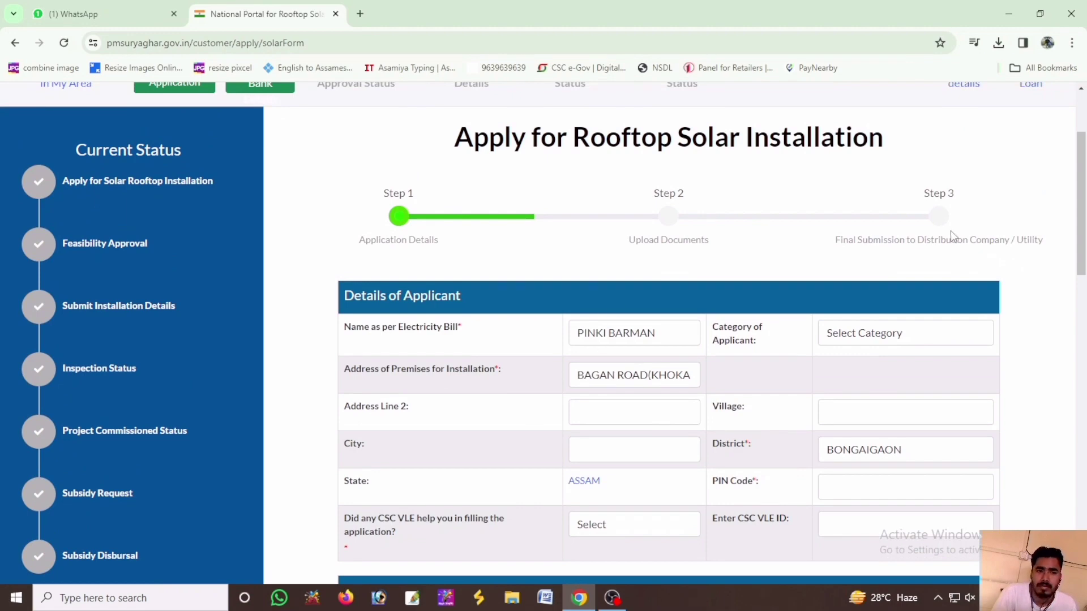
pyautogui.scroll(-1, 883, 274)
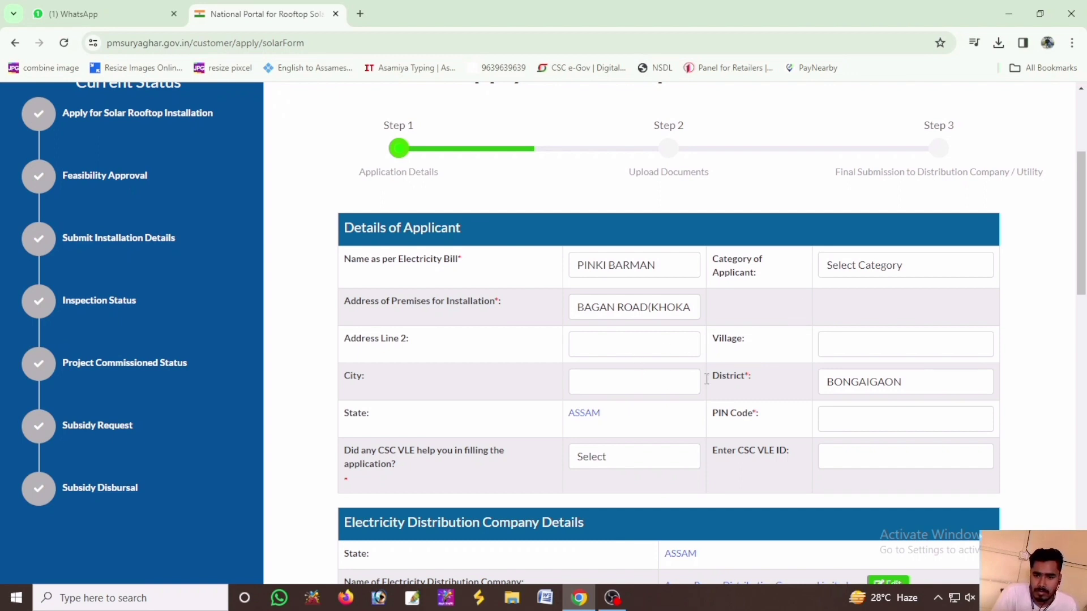
# Answer No to CSC VLE help, enter the PIN code, and set applicant category to OBC.
pyautogui.click(652, 460)
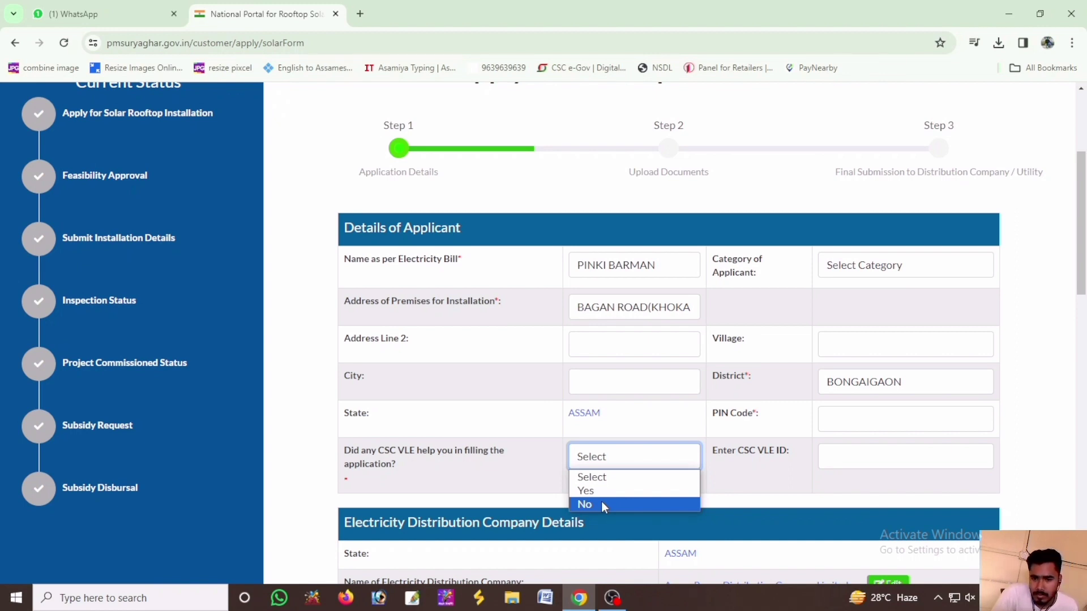
pyautogui.click(602, 506)
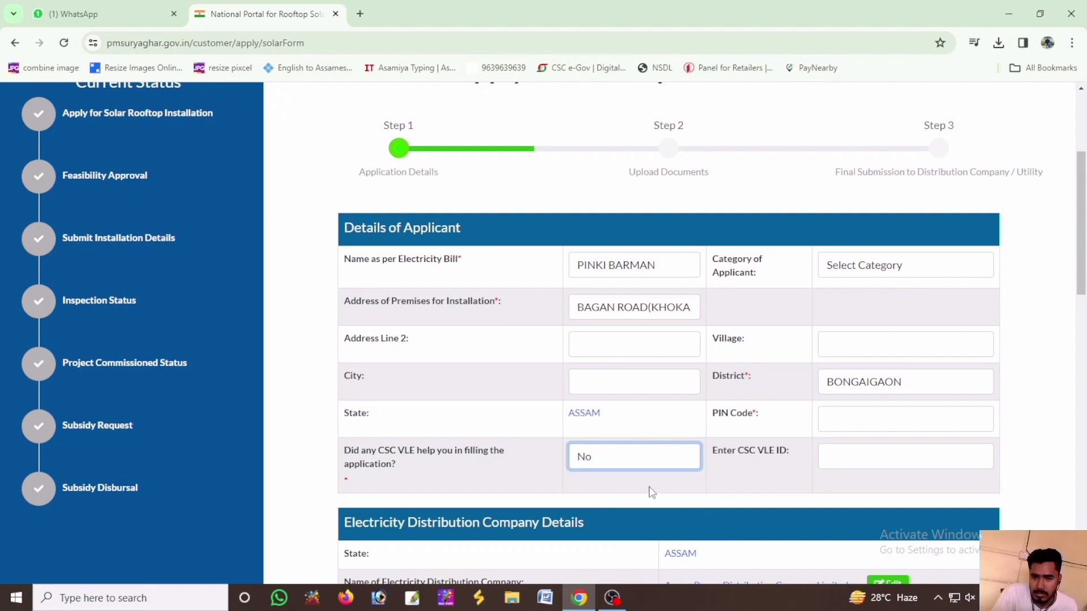
pyautogui.click(832, 414)
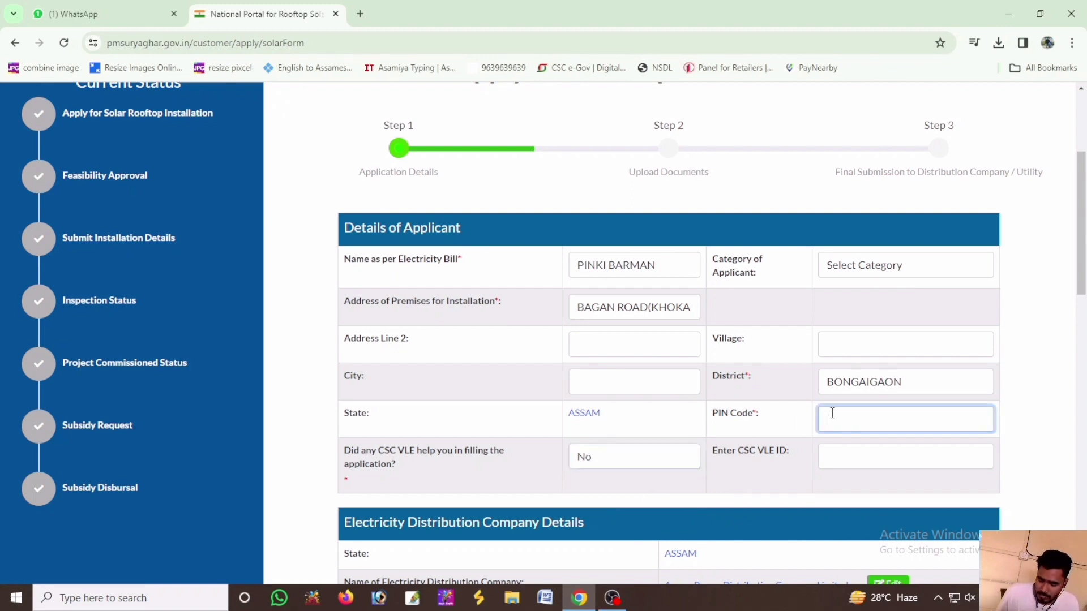
pyautogui.write('783380')
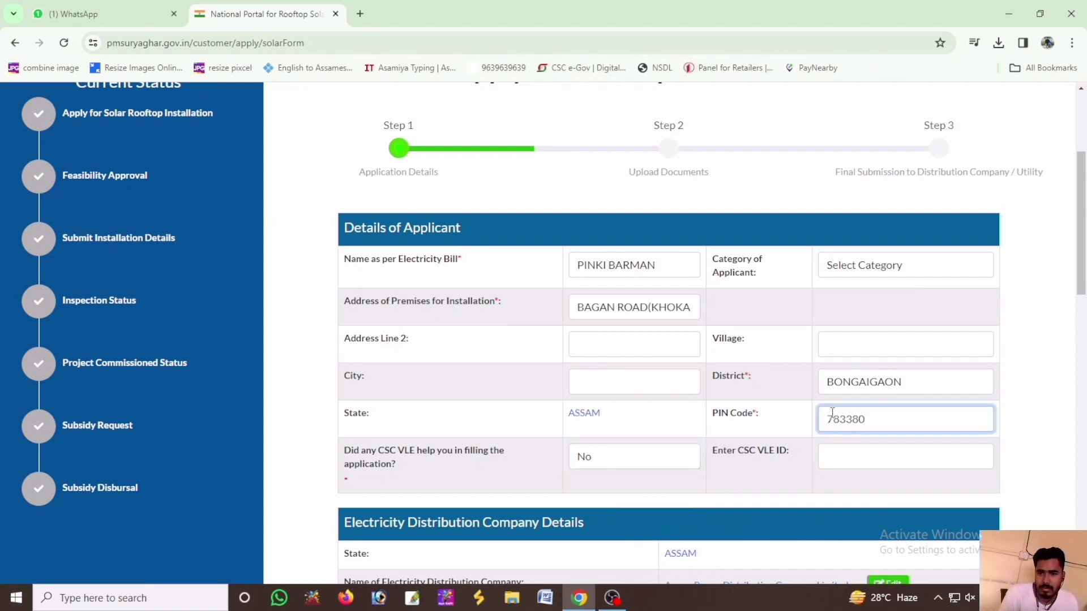
pyautogui.click(879, 274)
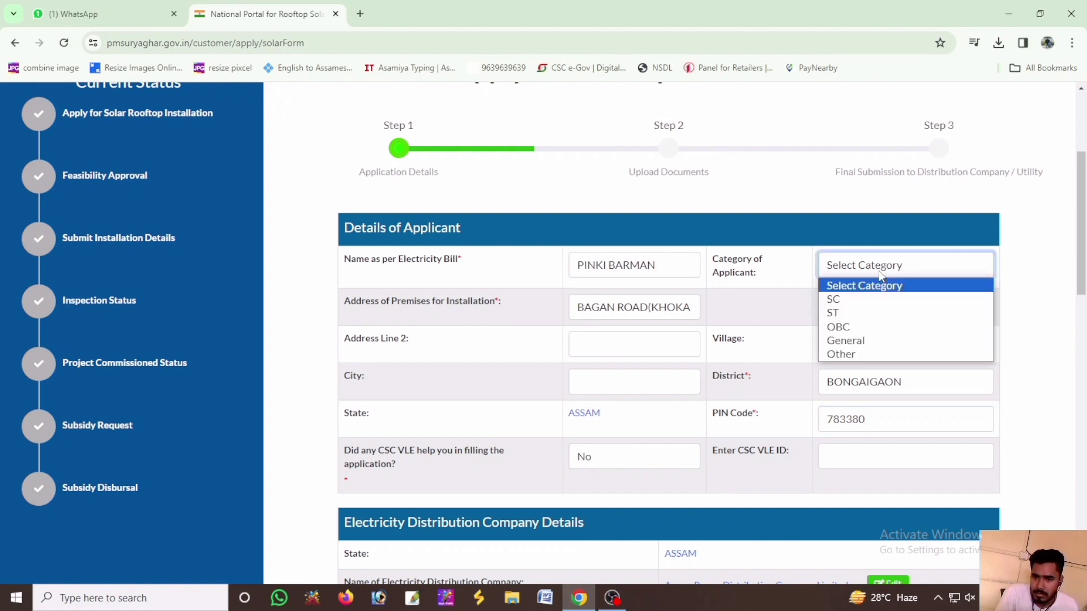
pyautogui.click(862, 328)
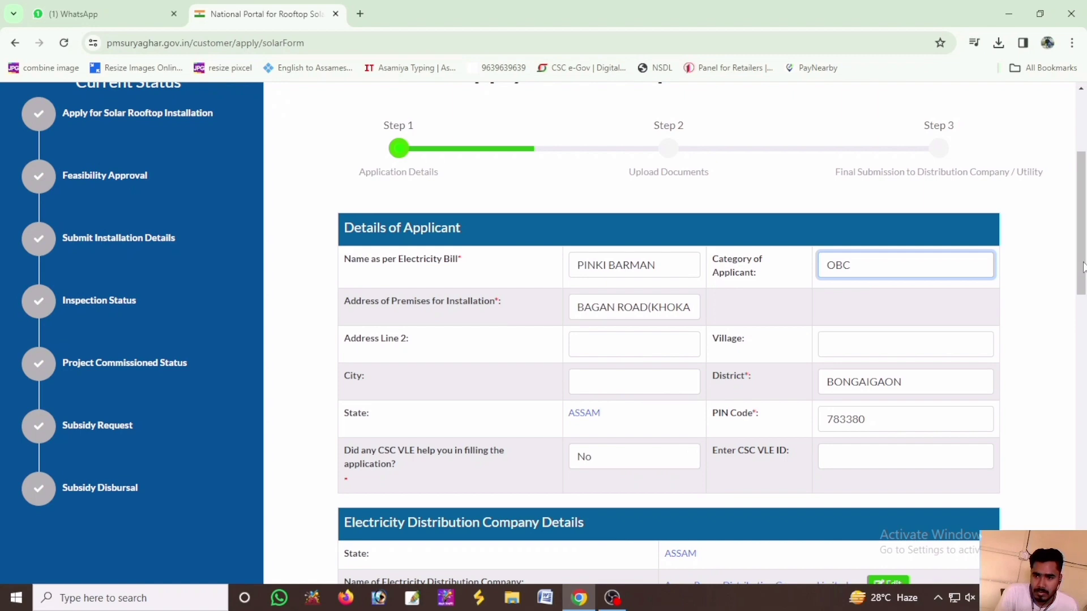
pyautogui.moveTo(1082, 266); pyautogui.dragTo(1083, 366)
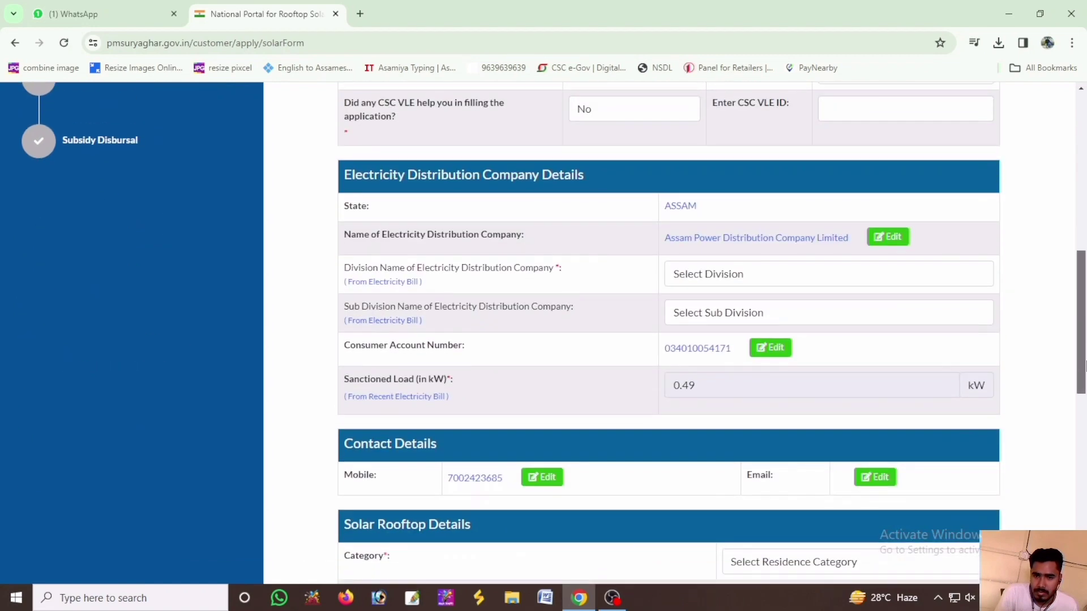
# Select Bongaigaon Electrical Division and Bongaigaon-I Electrical Sub-Division.
pyautogui.click(708, 277)
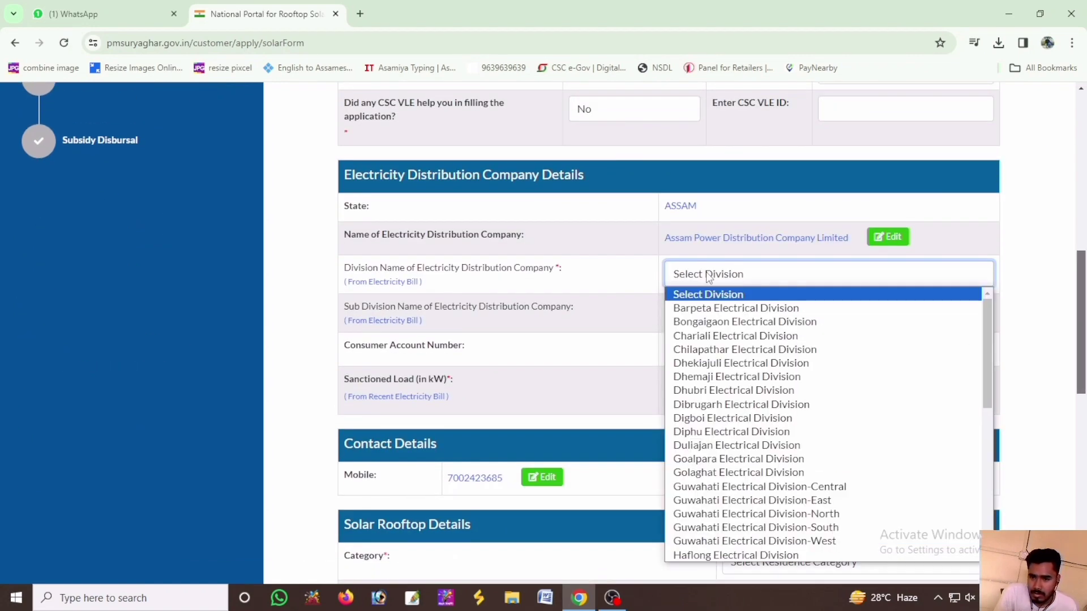
pyautogui.click(724, 323)
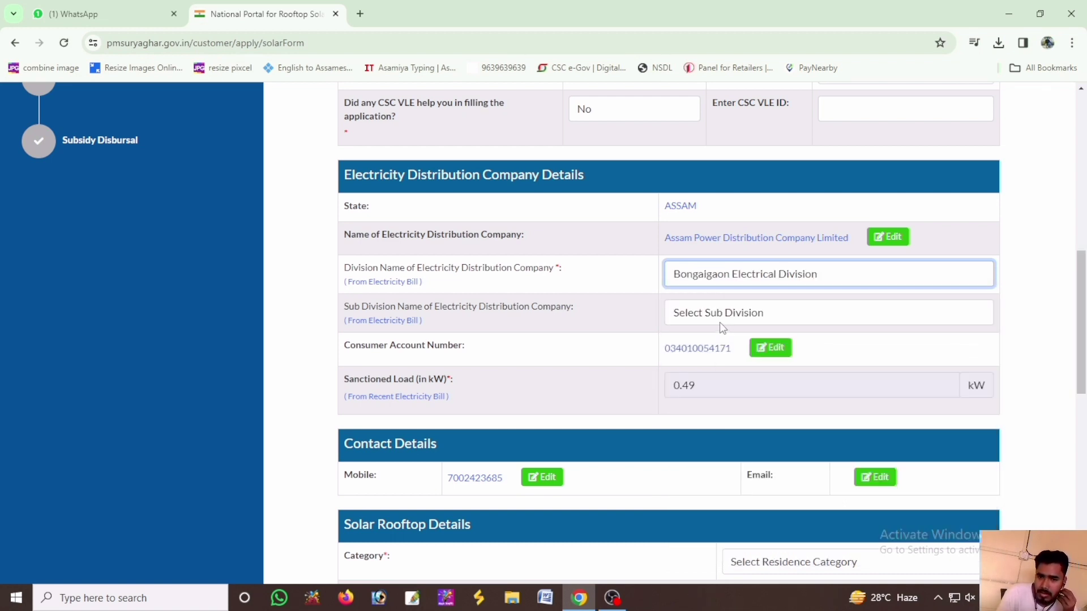
pyautogui.click(719, 320)
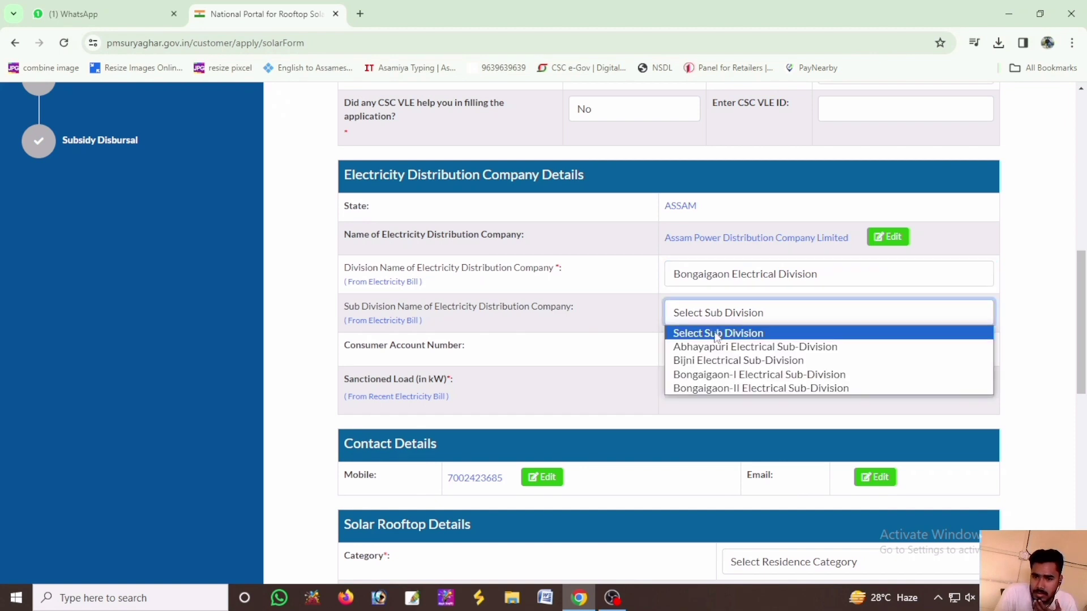
pyautogui.click(711, 375)
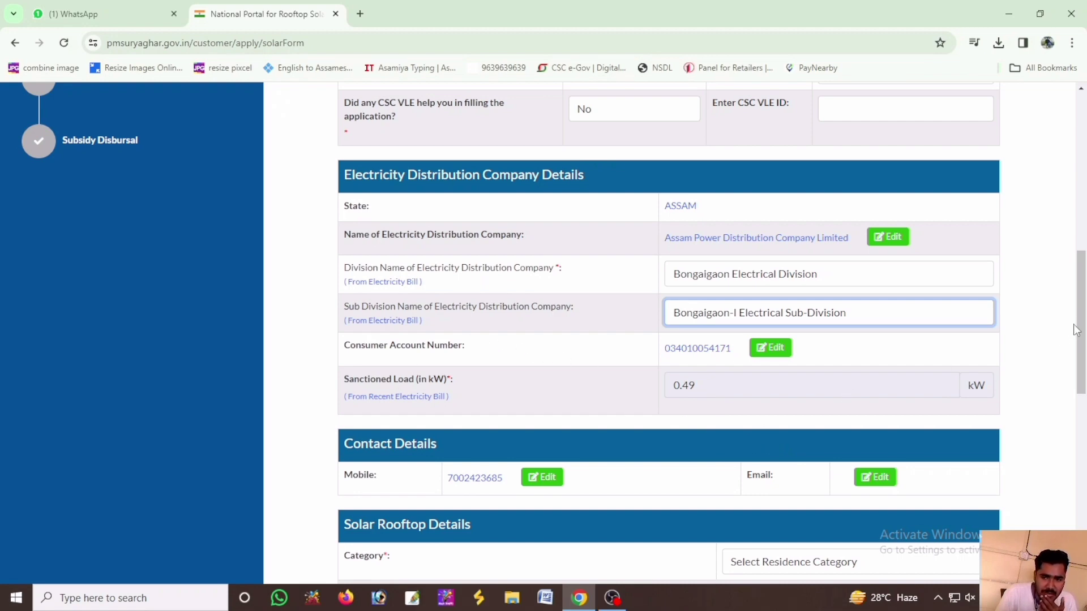
# Set the Solar Rooftop Category to Residential.
pyautogui.moveTo(1083, 324); pyautogui.dragTo(1084, 400)
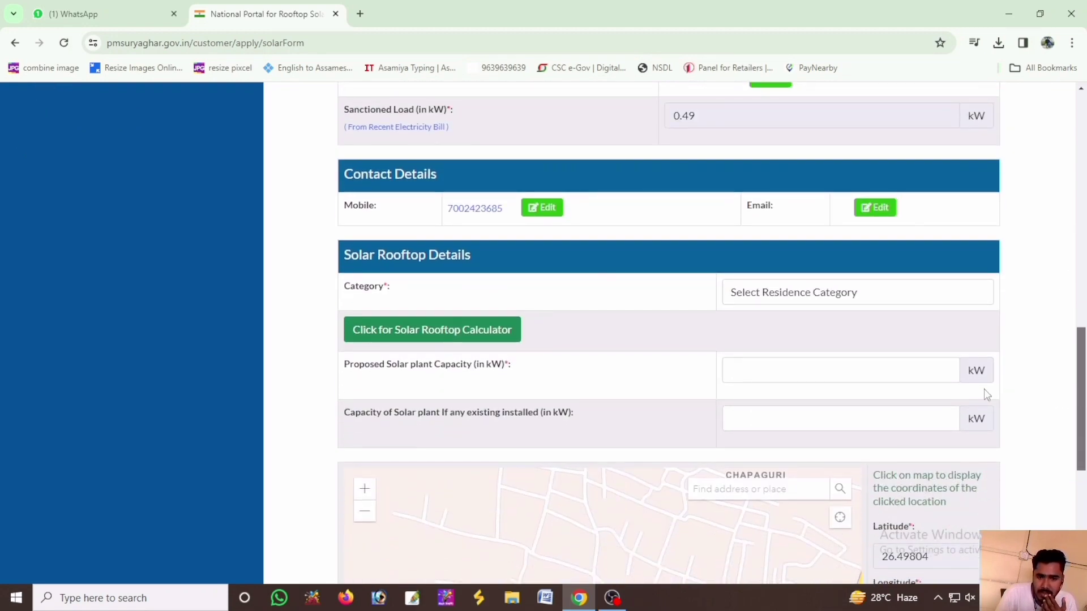
pyautogui.click(777, 299)
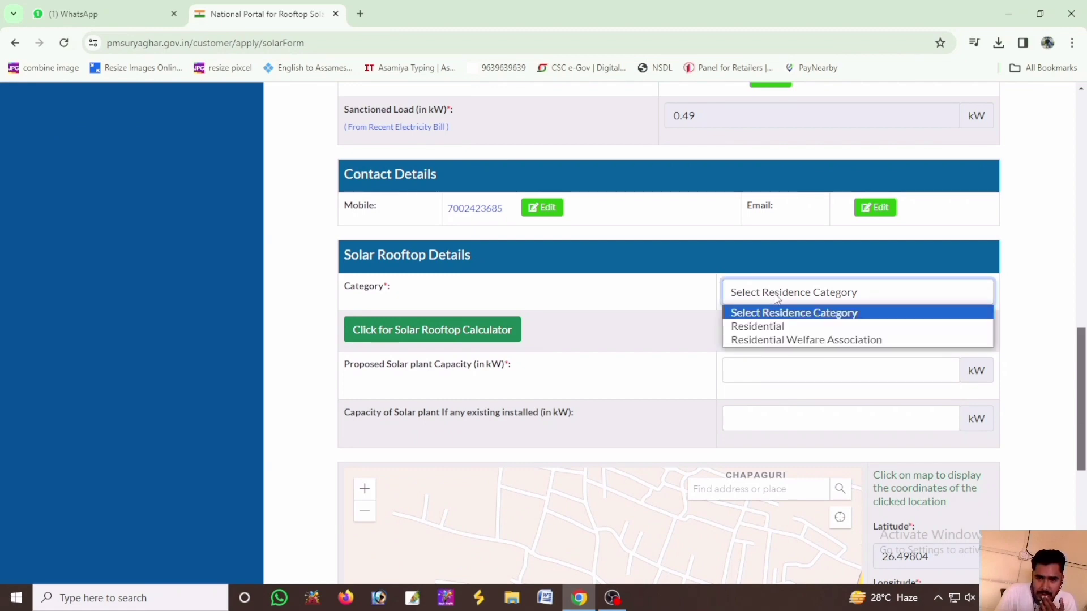
pyautogui.click(774, 329)
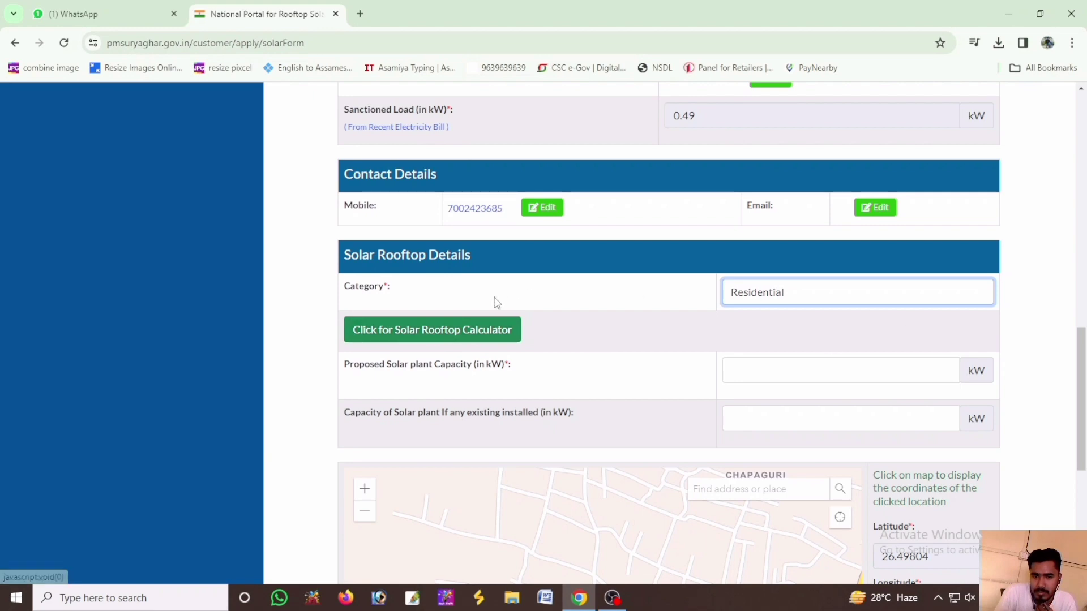
pyautogui.click(448, 331)
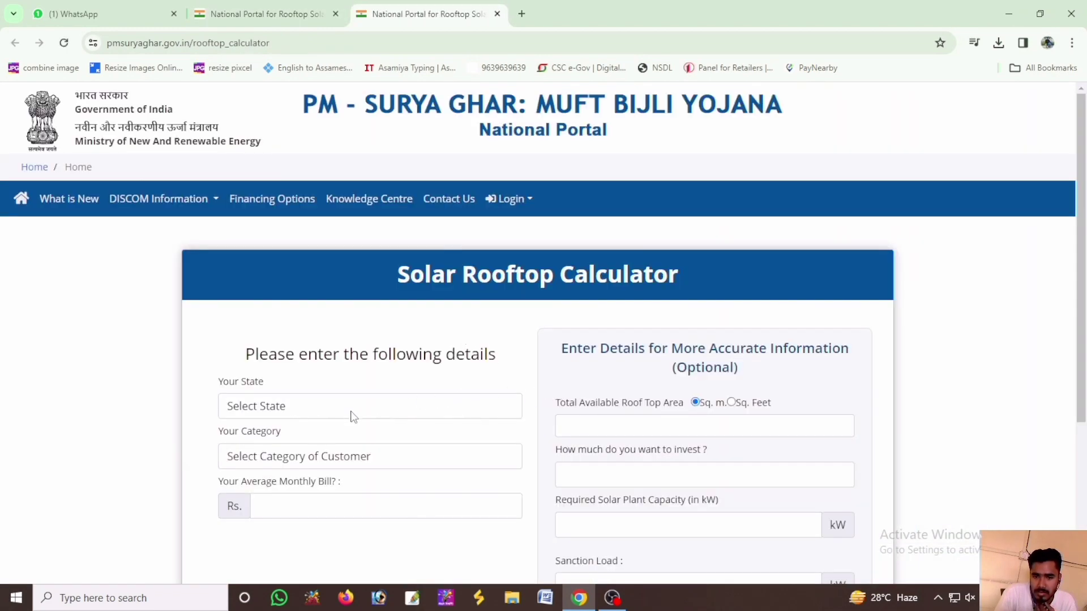
pyautogui.click(351, 417)
pyautogui.click(249, 151)
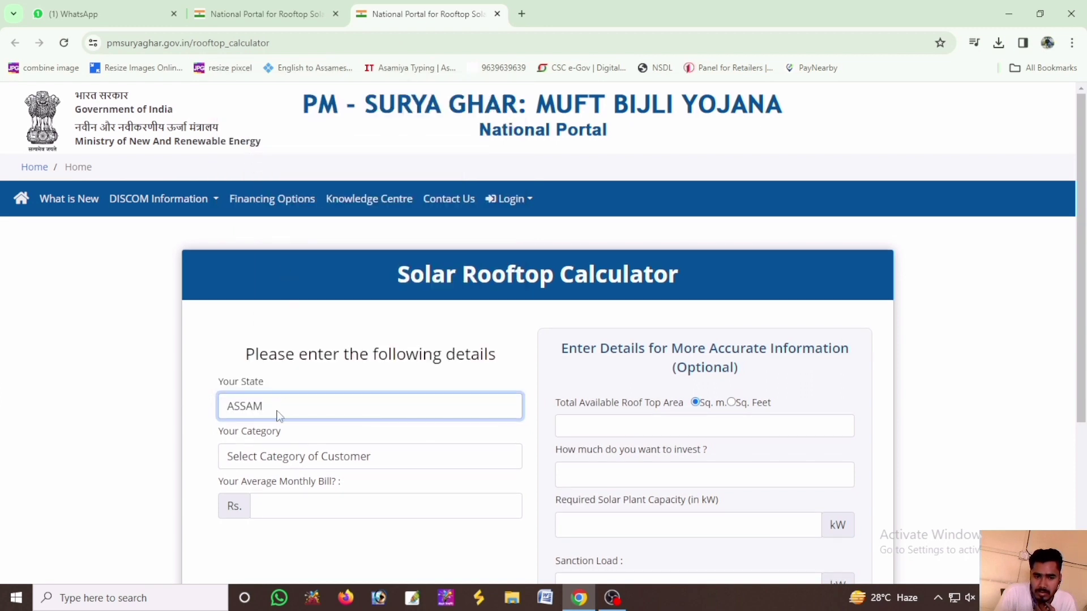
pyautogui.click(277, 456)
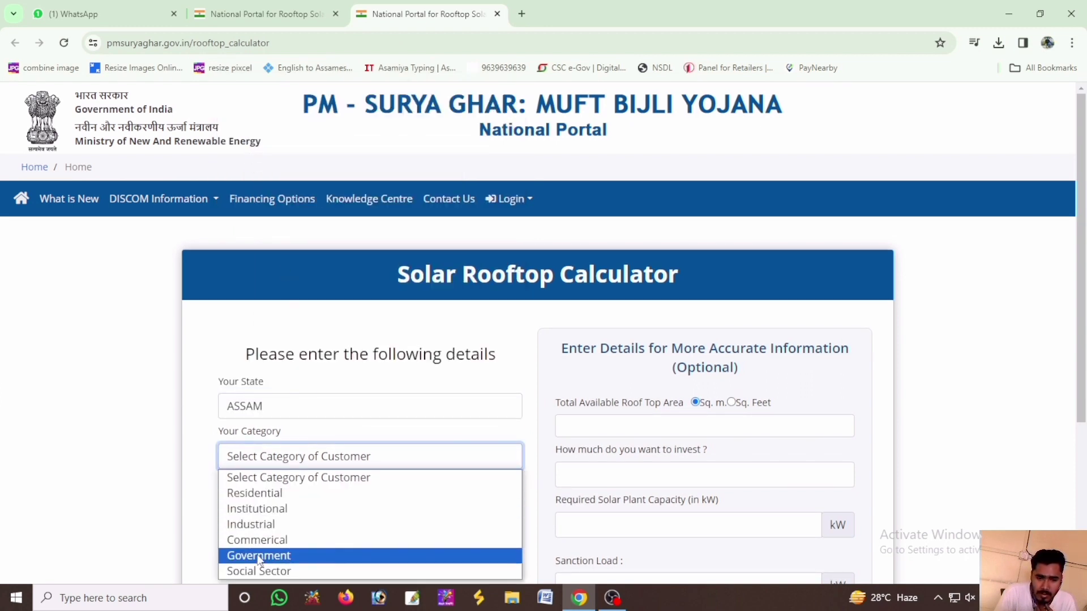
pyautogui.click(262, 500)
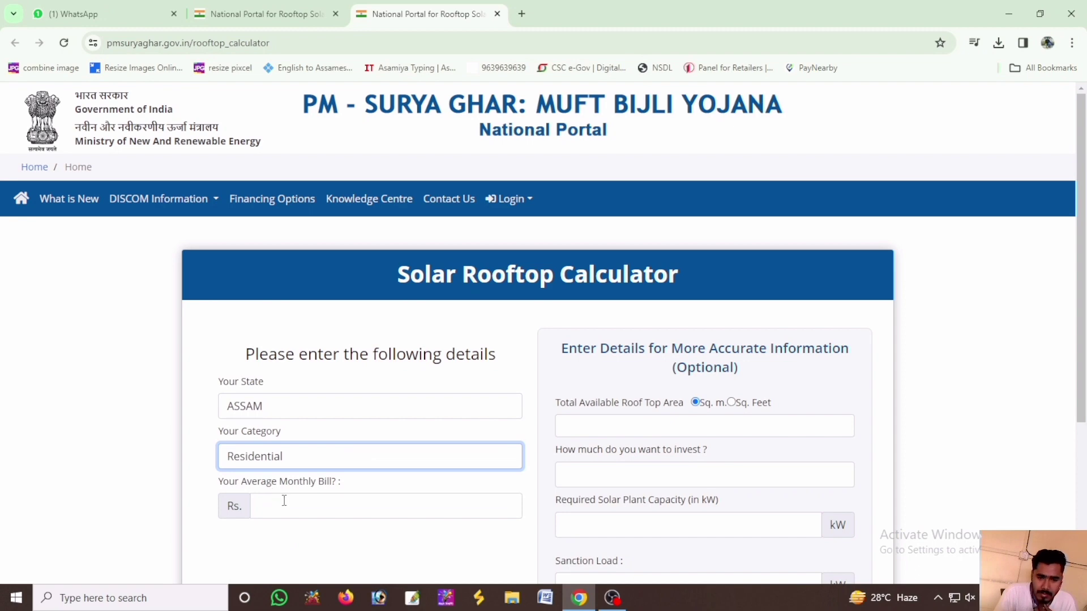
pyautogui.click(289, 507)
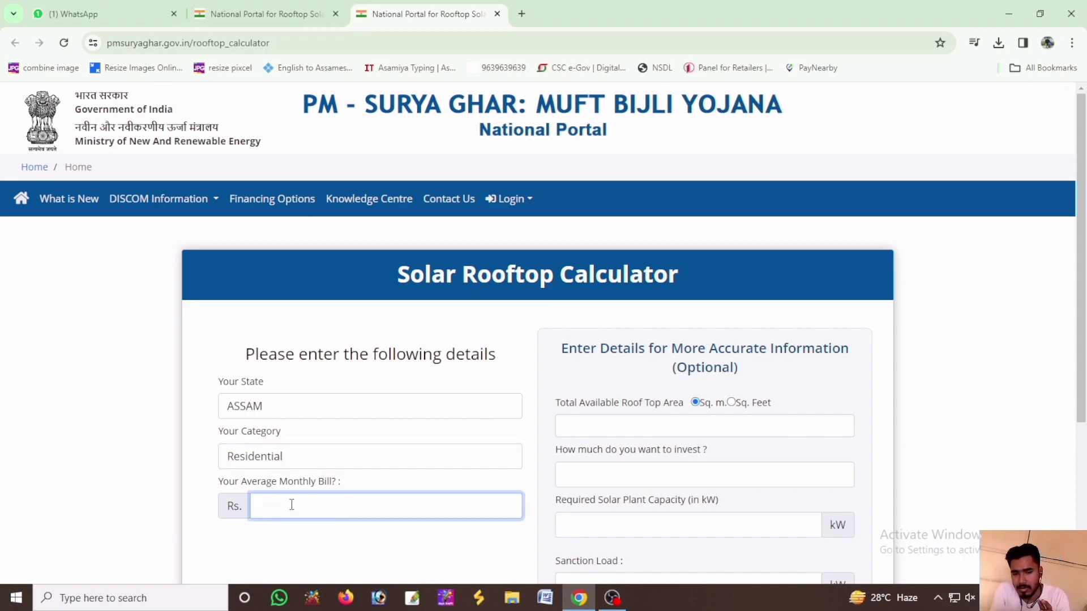
pyautogui.scroll(-2, 292, 504)
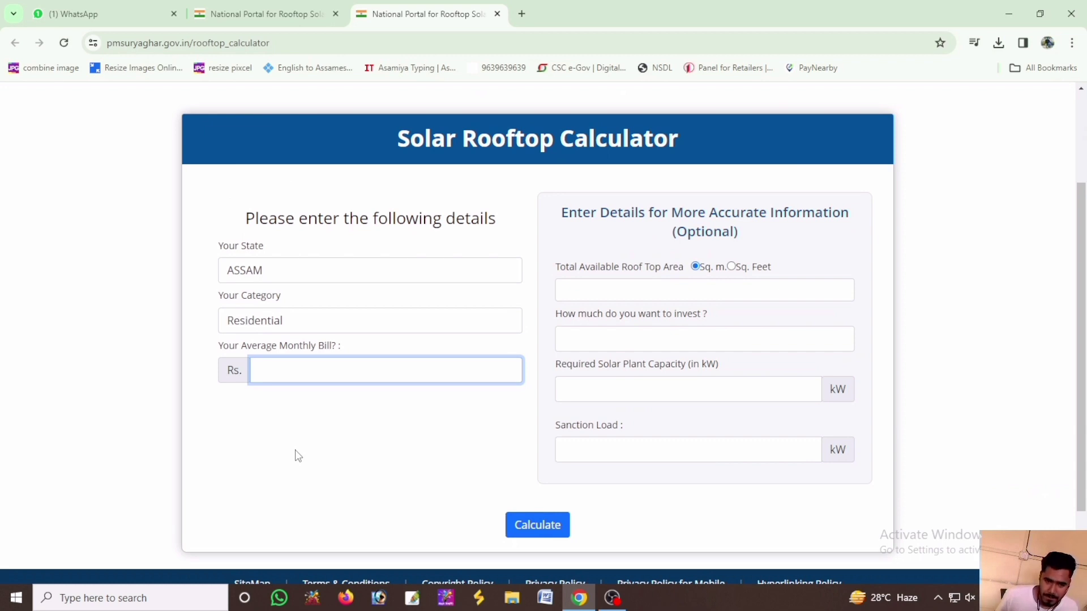
pyautogui.hotkey('ctrl', 'w')
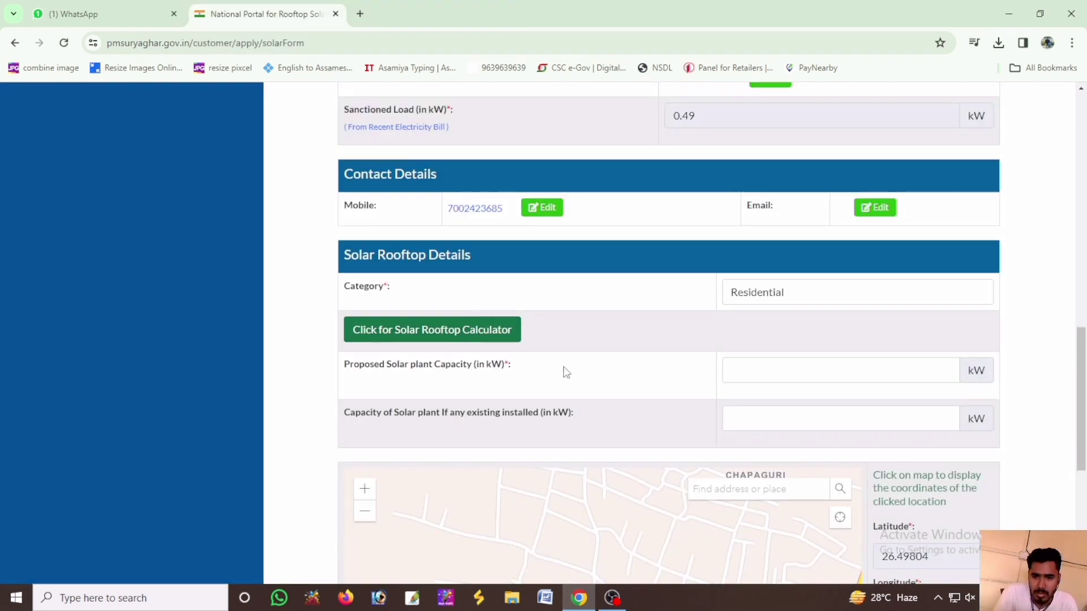
# Enter 1 in the Proposed Solar plant Capacity (in kW) field.
pyautogui.click(779, 375)
pyautogui.scroll(-1, 780, 375)
pyautogui.scroll(-2, 781, 375)
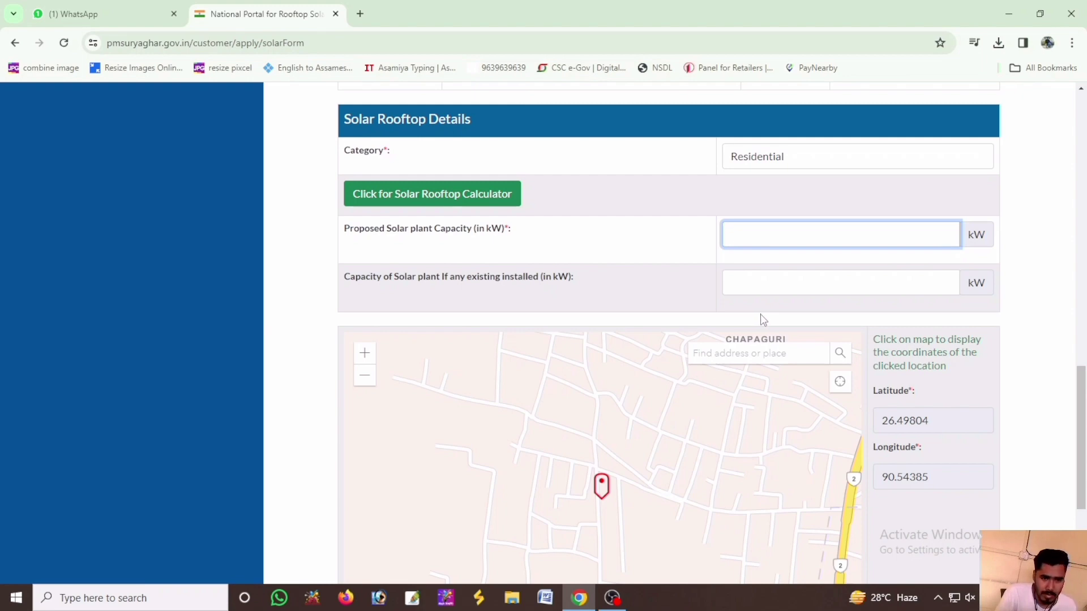
pyautogui.write('1')
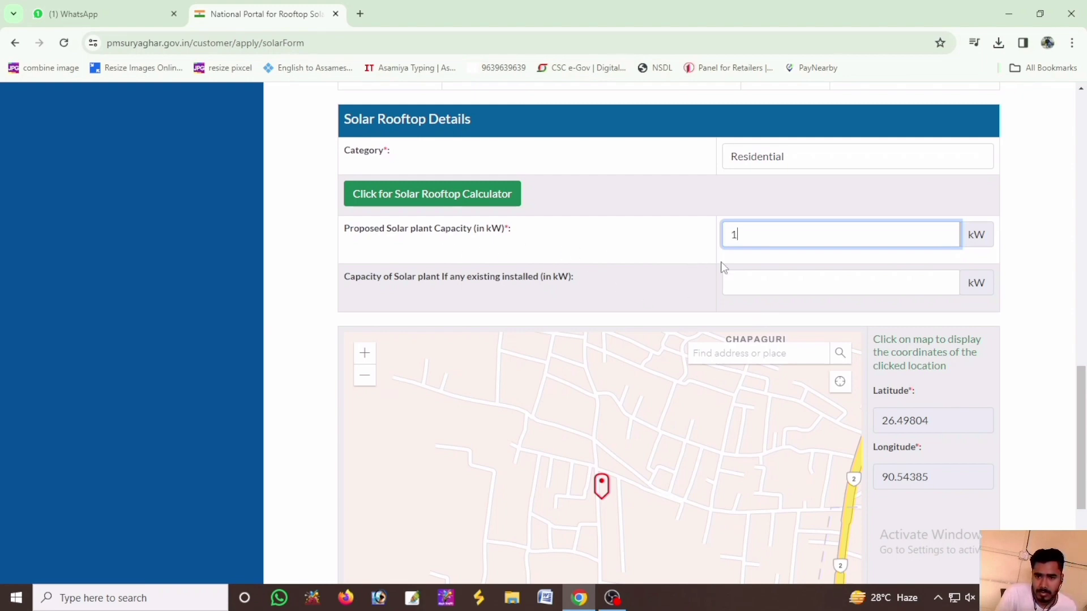
pyautogui.scroll(-4, 739, 285)
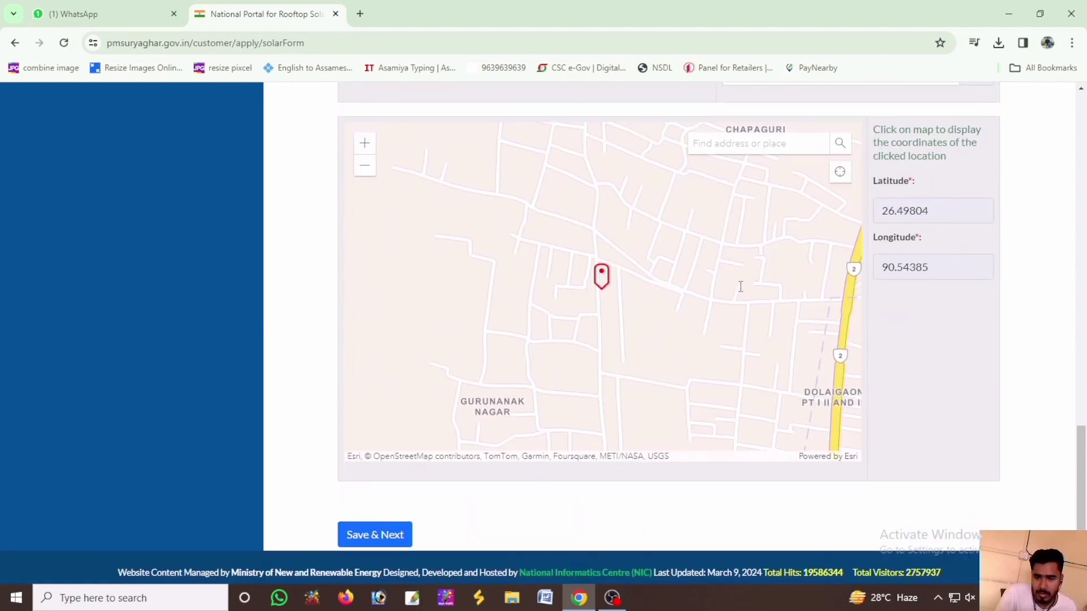
# Save & Next the Step 1 details and scroll through the Upload Documents page.
pyautogui.click(383, 519)
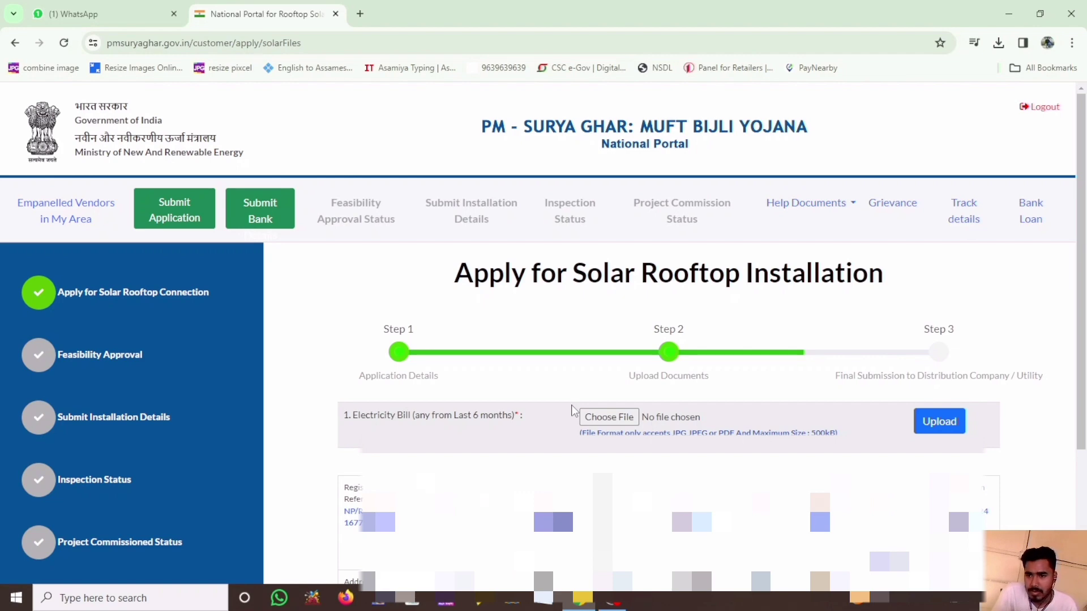
pyautogui.scroll(-1, 571, 409)
pyautogui.scroll(-2, 698, 419)
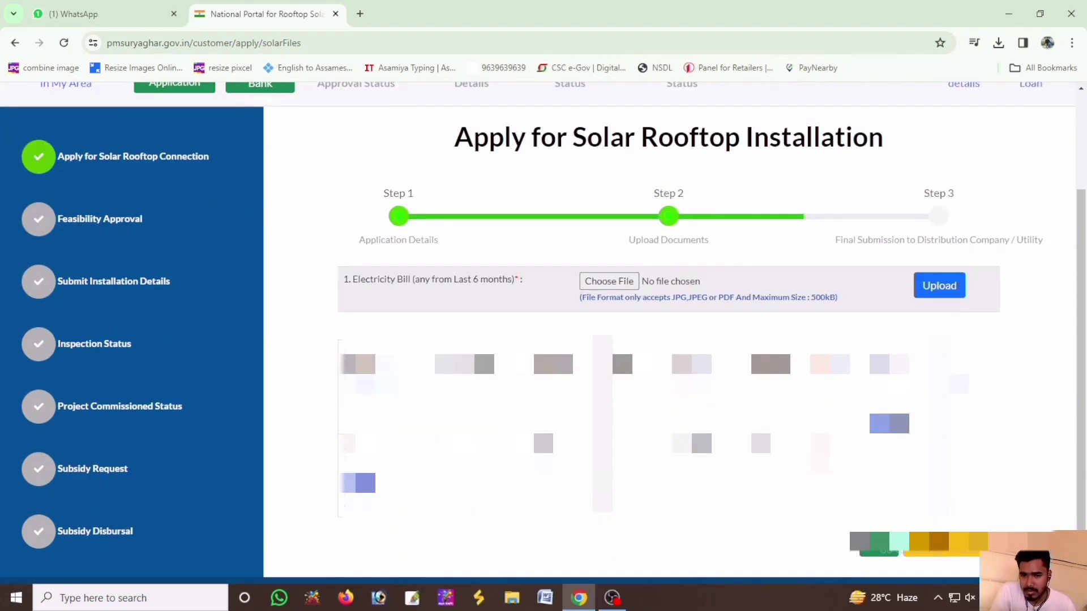